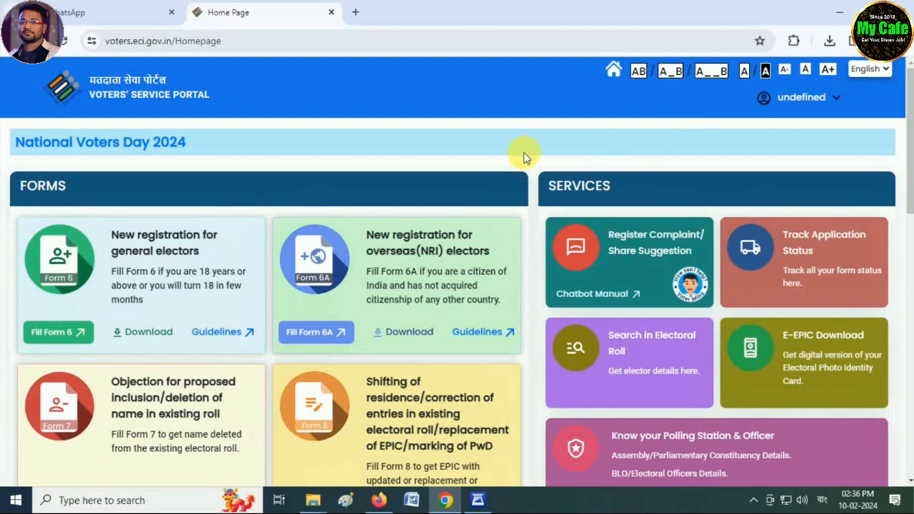
Scroll to the Form 8 card and read its shifting, correction, EPIC replacement and PwD description
scroll(539, 172, down, 2)
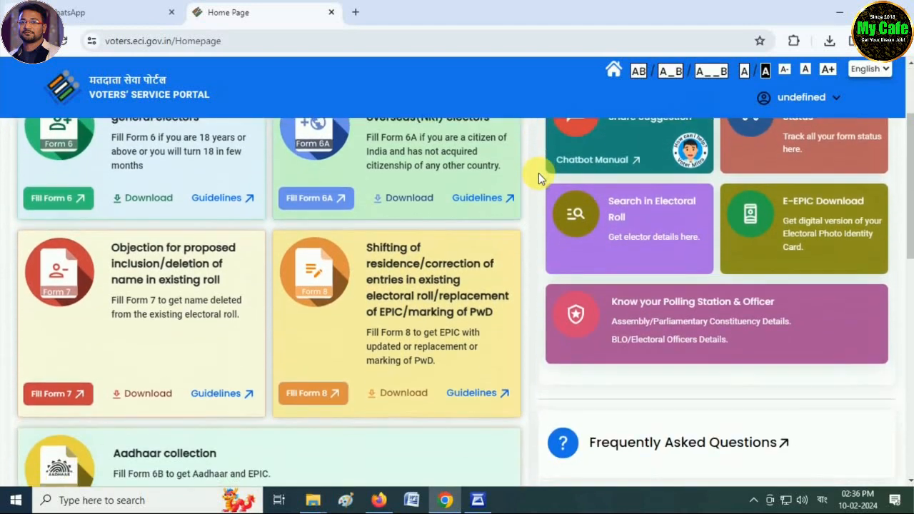
scroll(538, 173, down, 1)
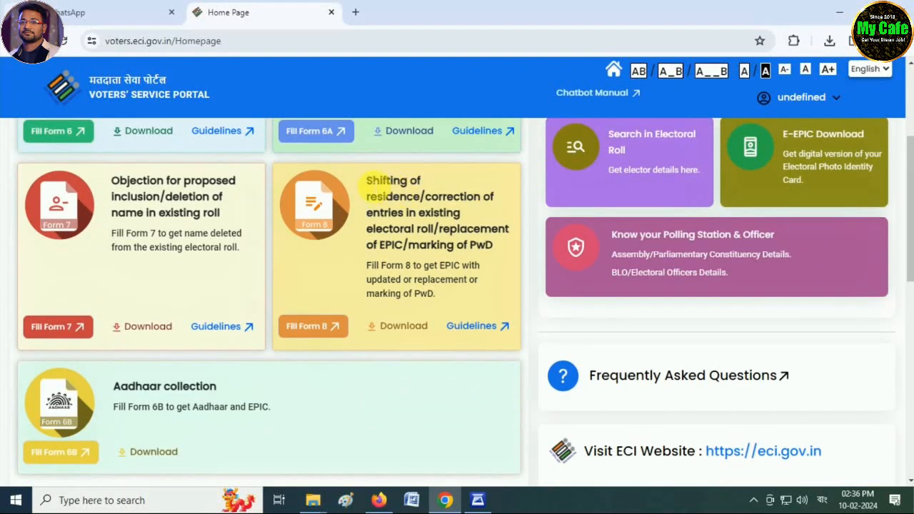
drag(370, 183, 494, 247)
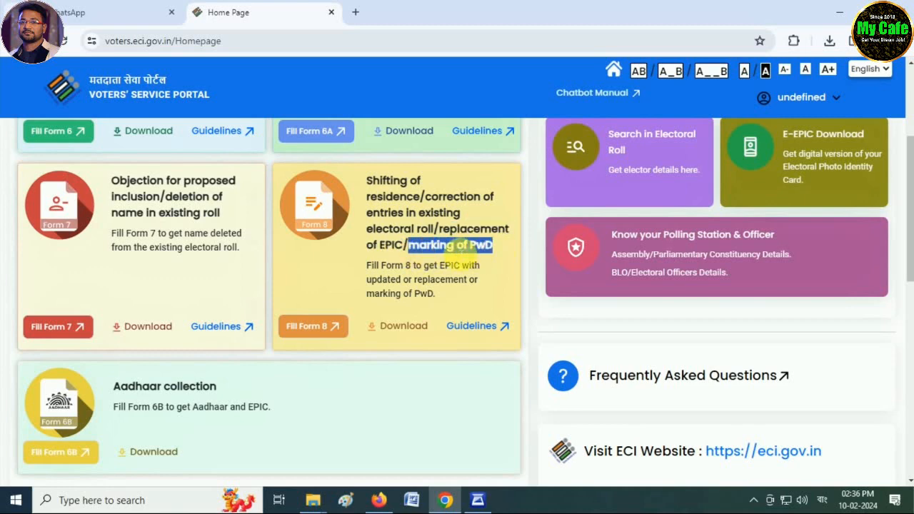
click(547, 315)
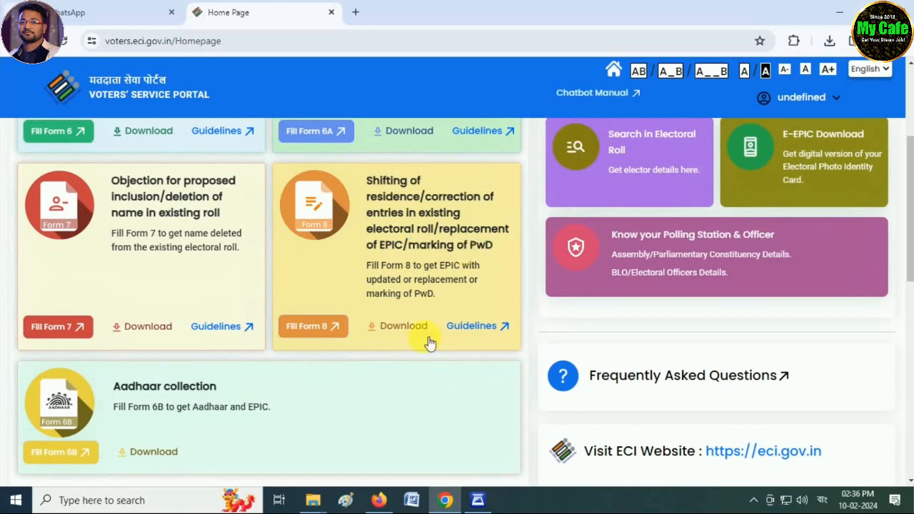
click(316, 328)
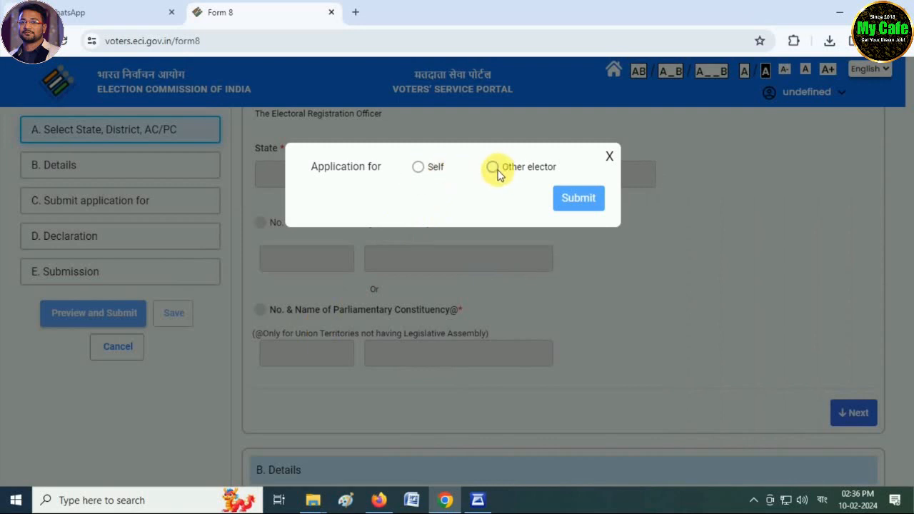
click(494, 168)
click(442, 215)
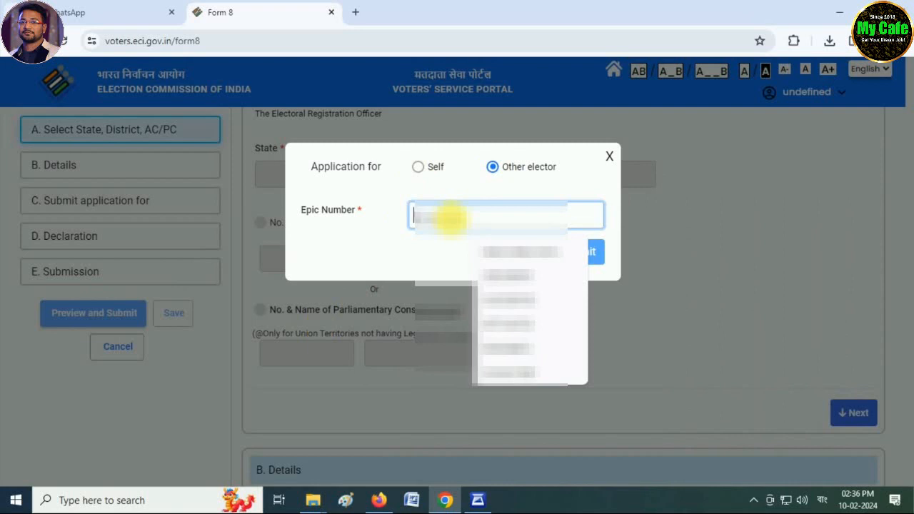
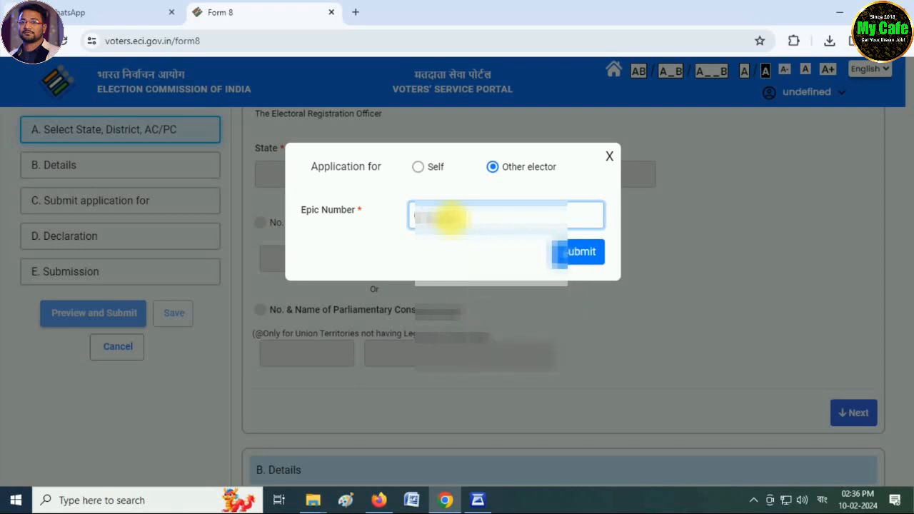
click(579, 254)
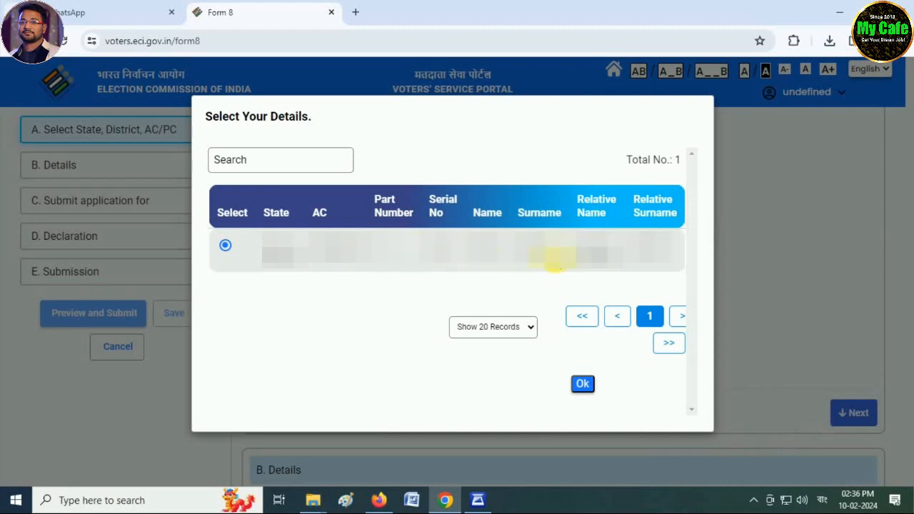
click(582, 384)
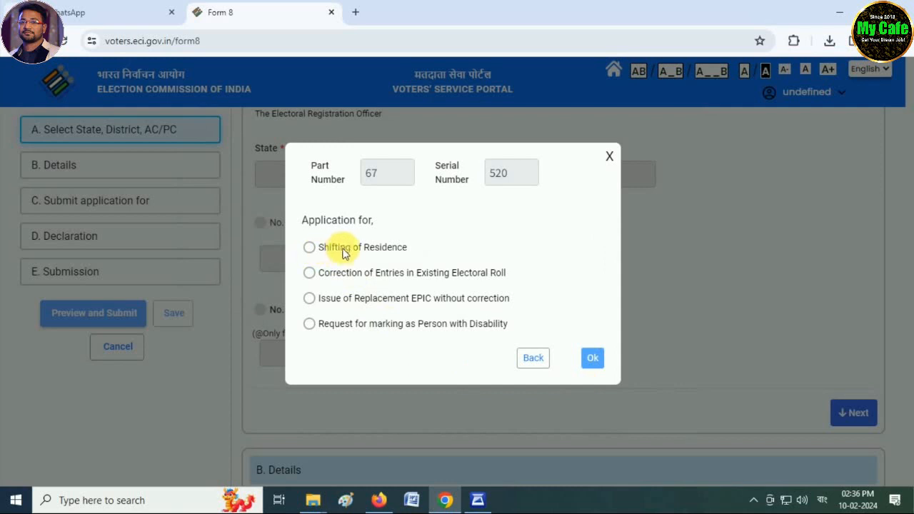
Review the application types and choose Correction of Entries in Existing Electoral Roll
click(310, 248)
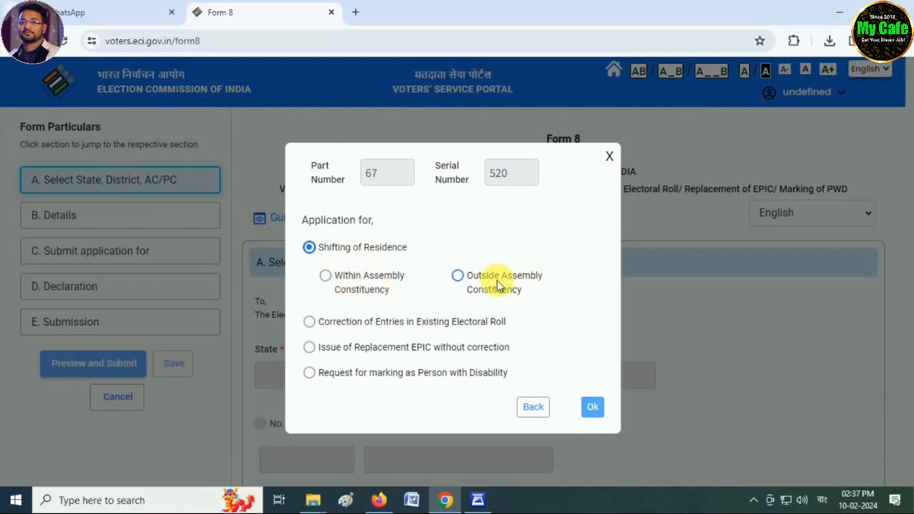
click(309, 322)
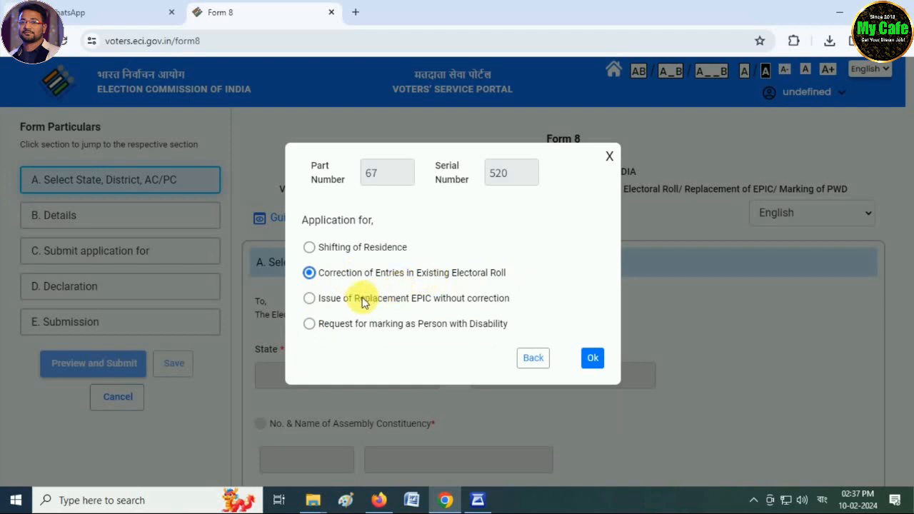
click(310, 299)
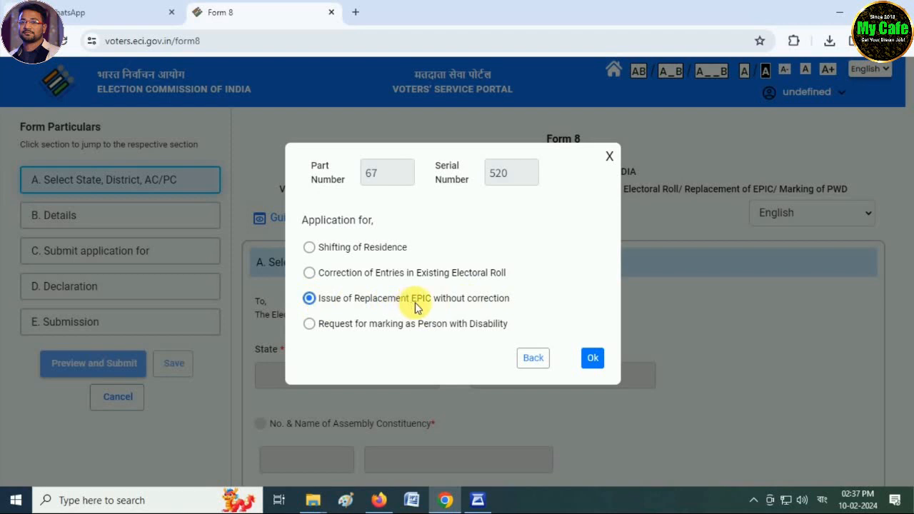
click(308, 324)
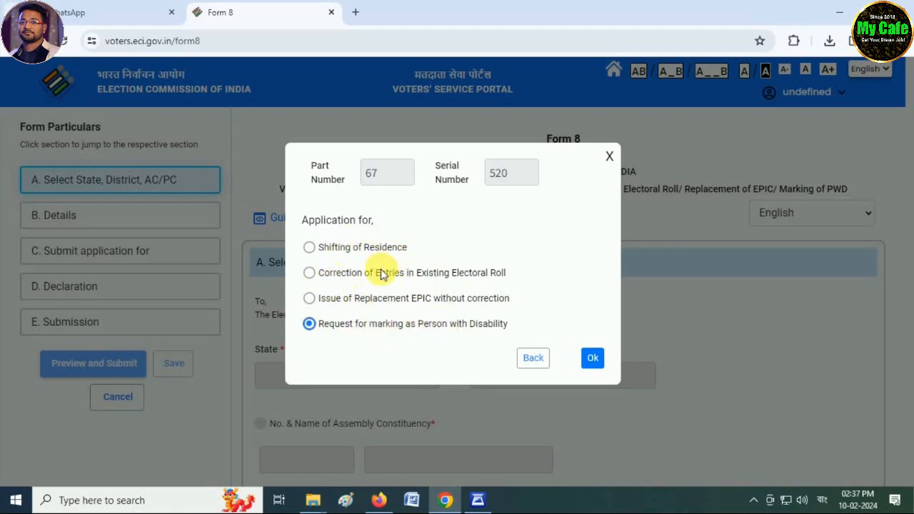
click(308, 272)
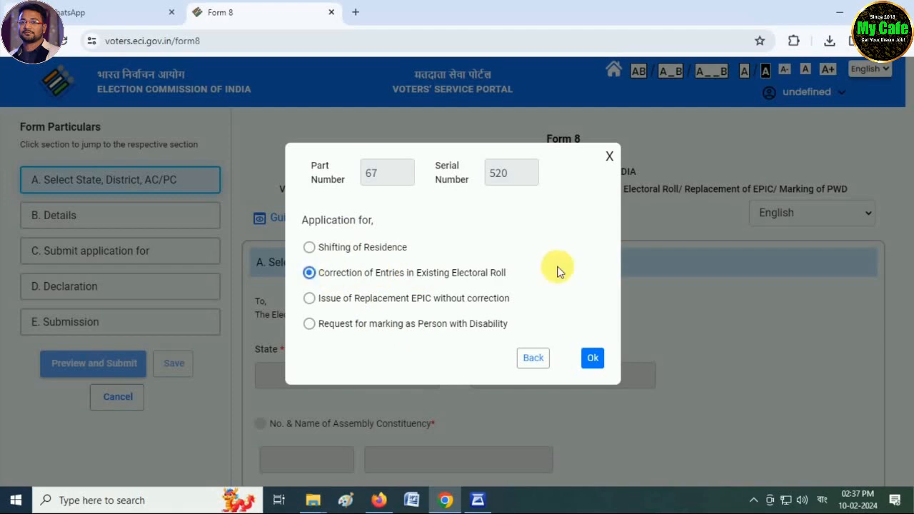
click(595, 361)
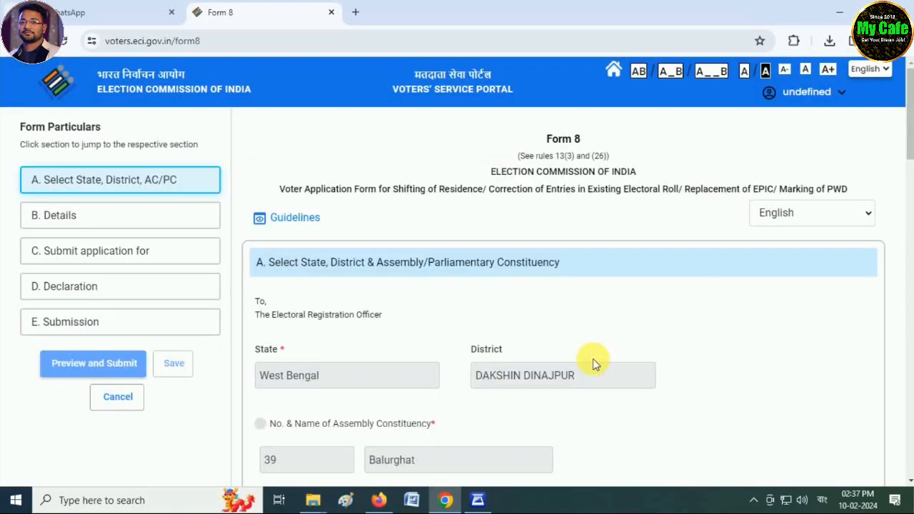
Scroll through the prefilled section A and move on to Details
scroll(475, 400, down, 3)
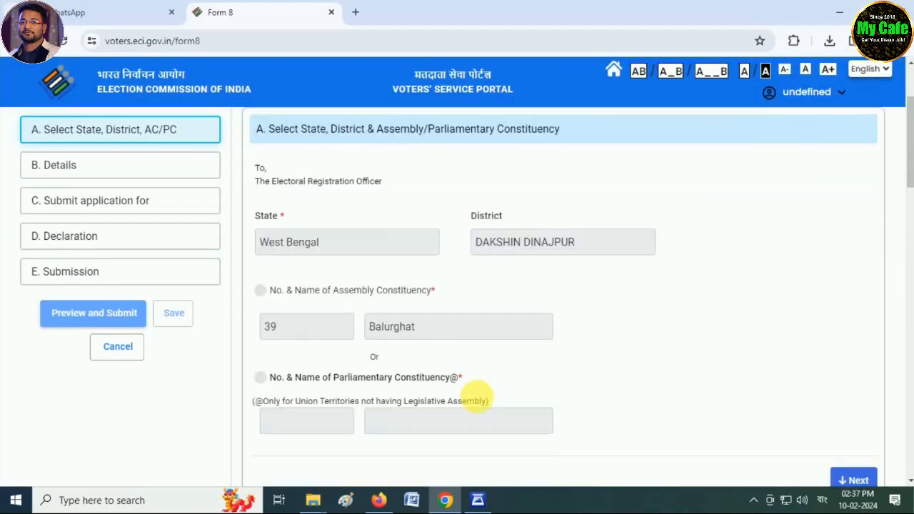
scroll(513, 385, down, 1)
scroll(532, 380, down, 1)
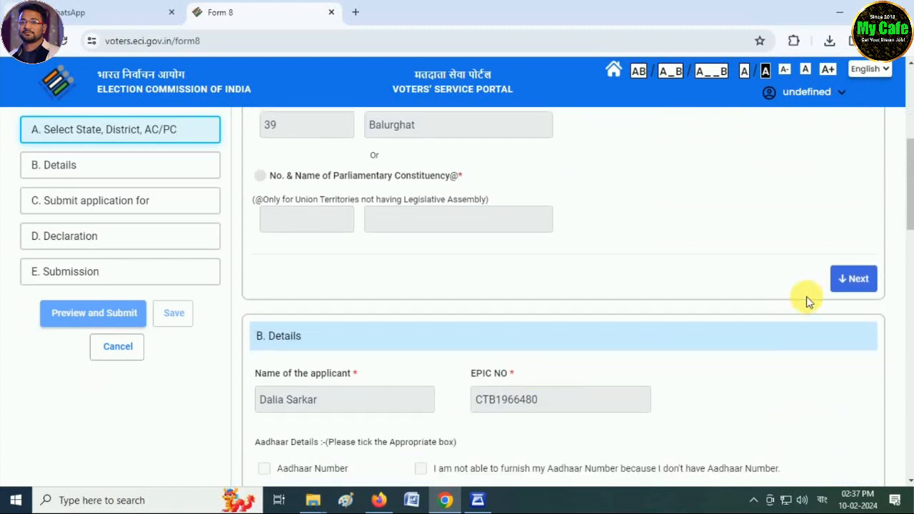
click(861, 279)
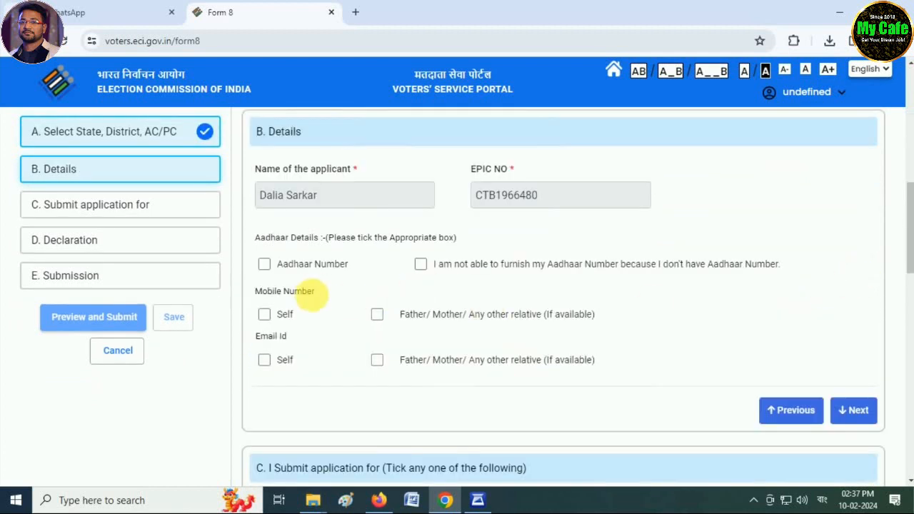
Tick Aadhaar Number and enter the elector's 12-digit Aadhaar number
click(265, 264)
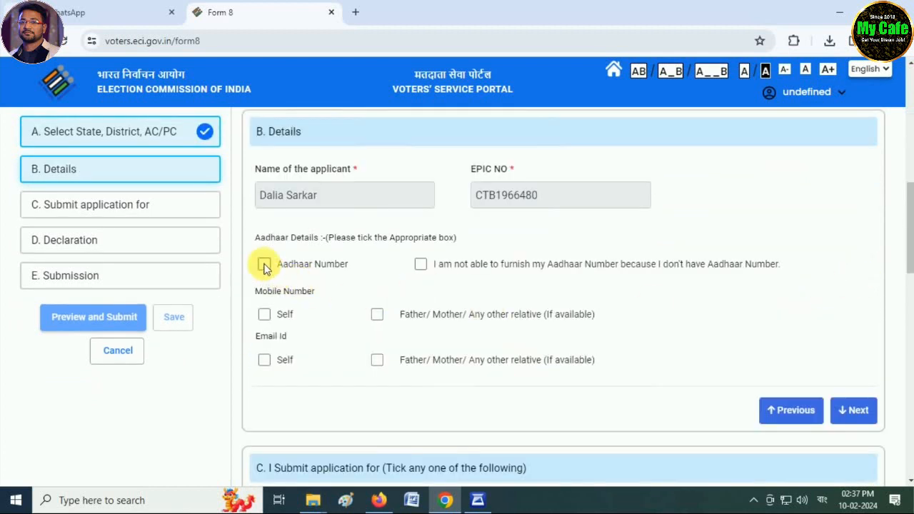
click(310, 315)
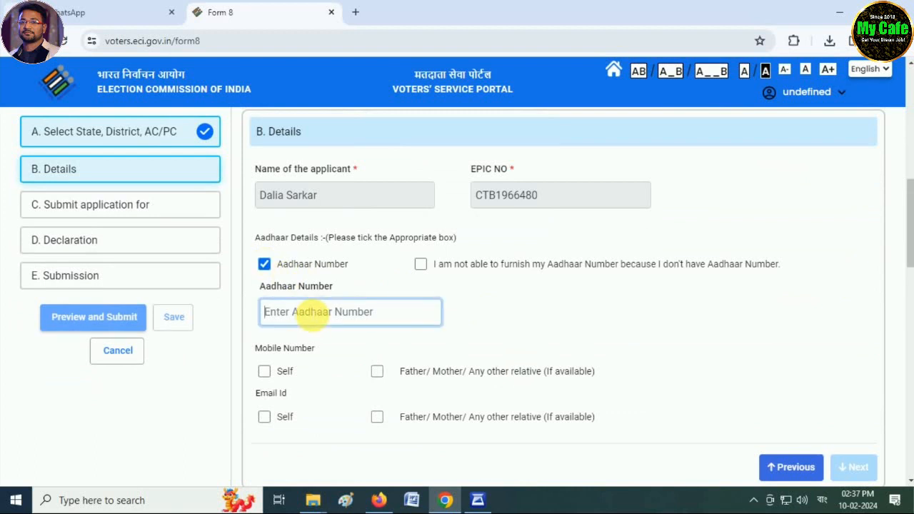
text(1234)
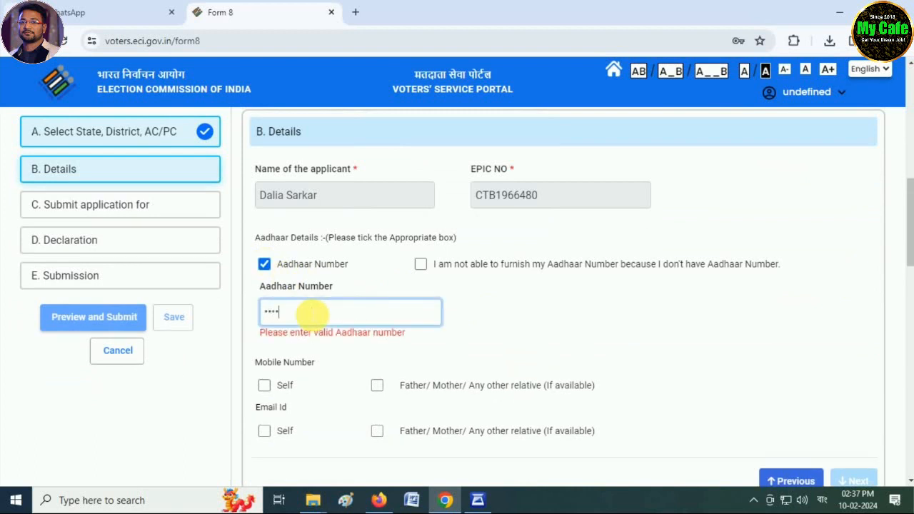
text(56789012)
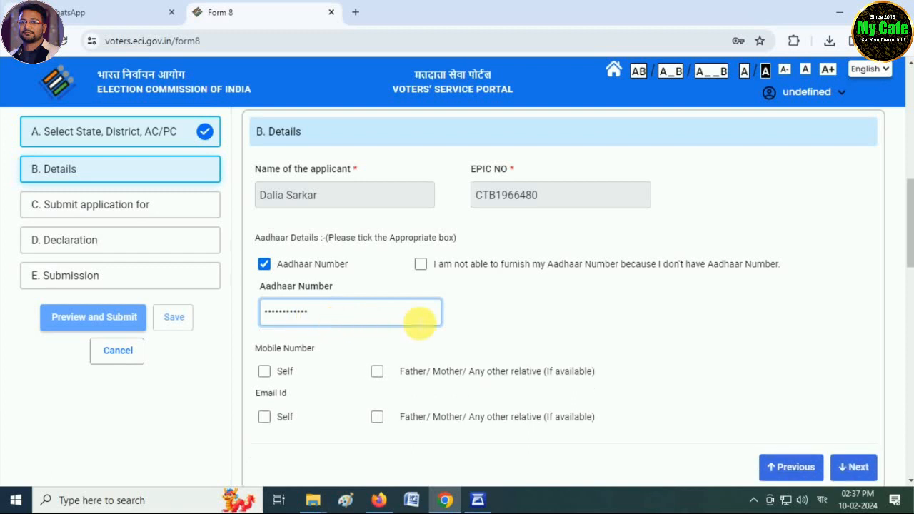
scroll(470, 327, down, 1)
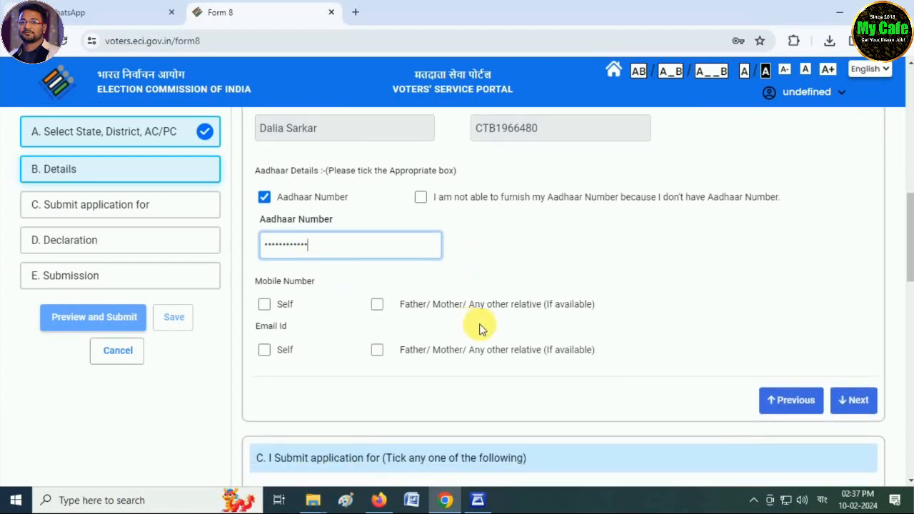
Mark Relation type, Relative's Name, Photo and Address as the entries to correct
click(853, 400)
scroll(371, 314, down, 2)
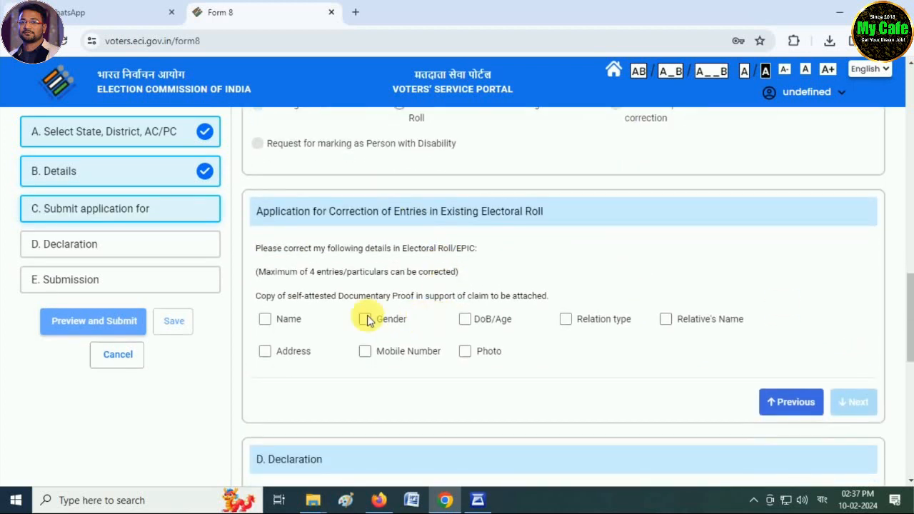
click(564, 252)
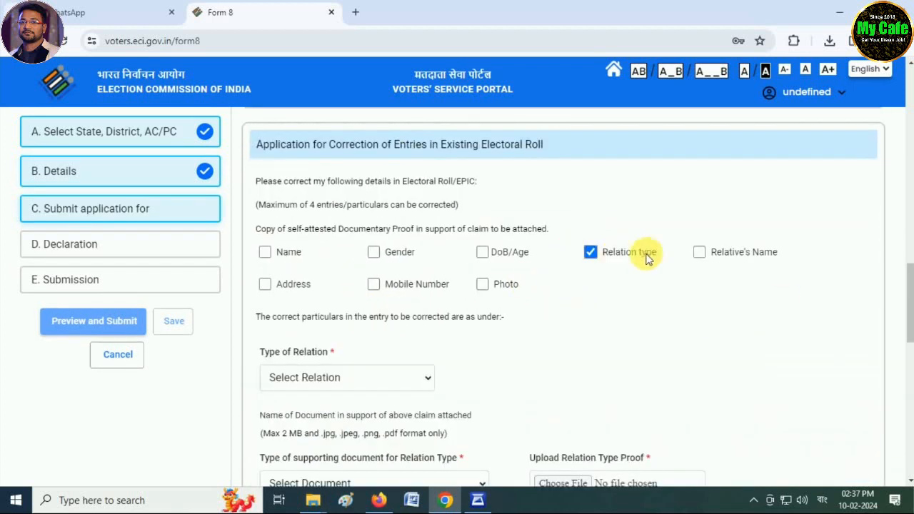
click(698, 253)
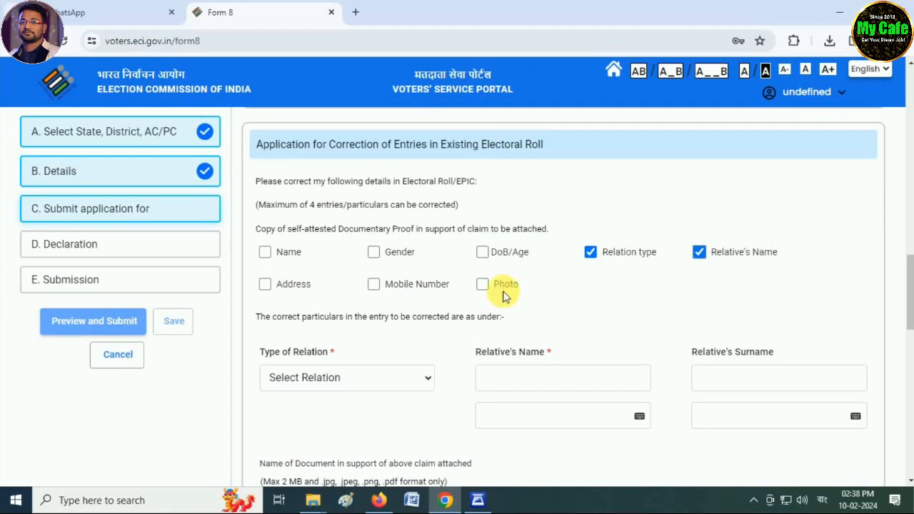
click(483, 284)
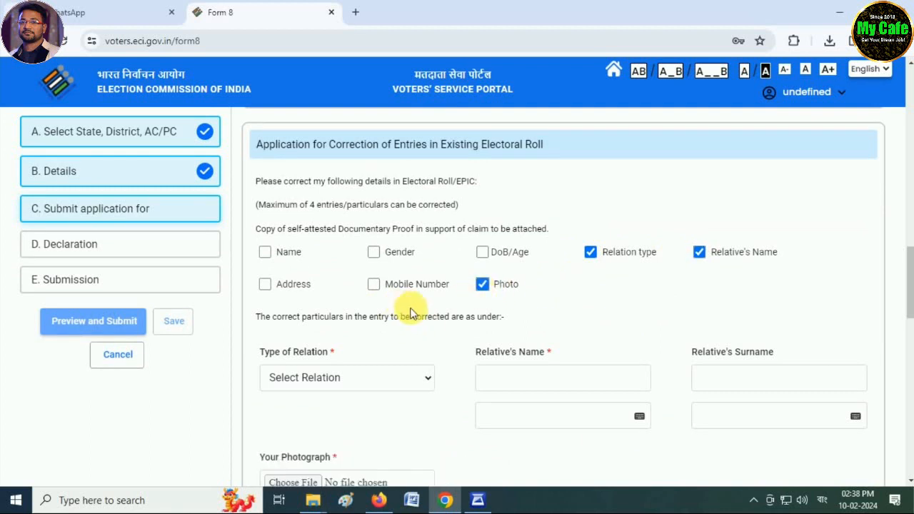
scroll(406, 313, down, 1)
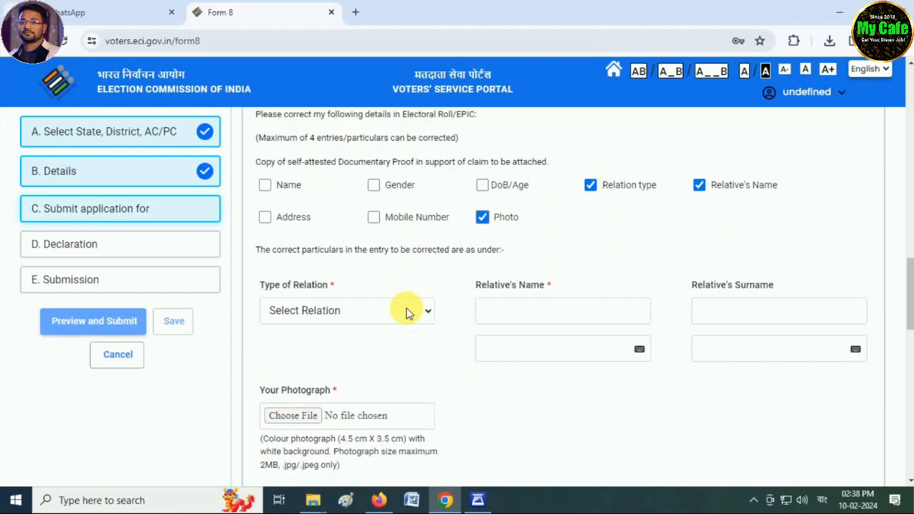
click(266, 221)
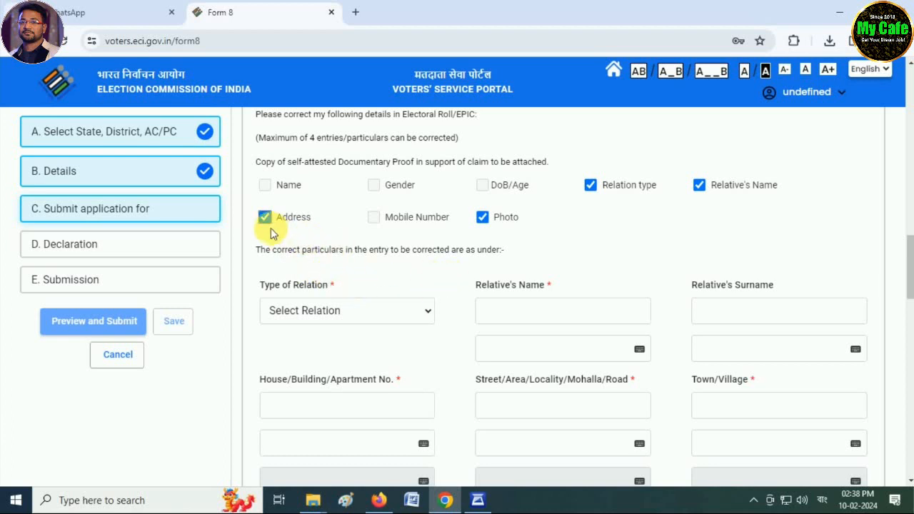
click(347, 311)
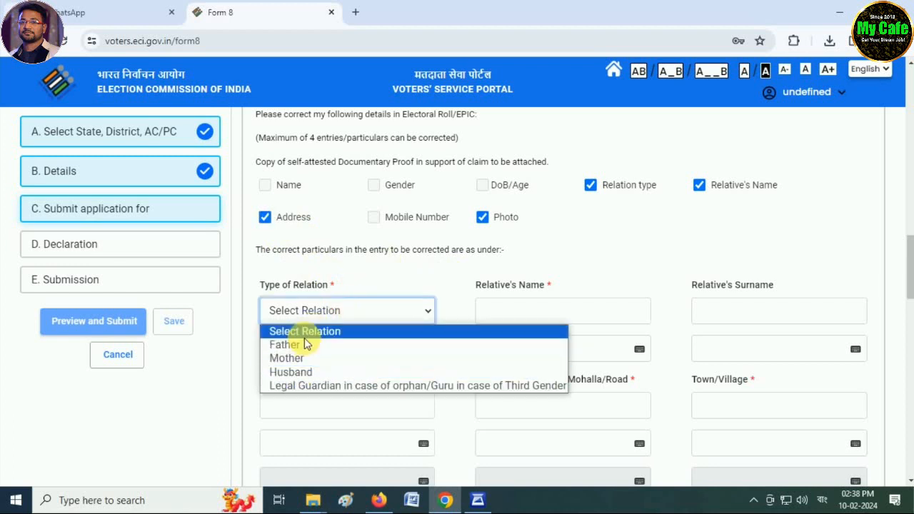
Set the relation to Husband, enter his name and surname, and accept the EPIC name
click(305, 371)
click(531, 320)
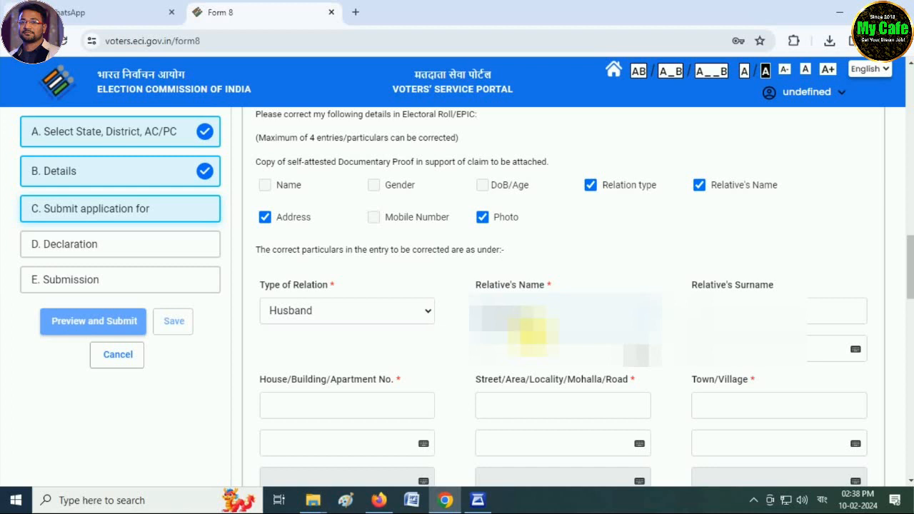
key(Tab)
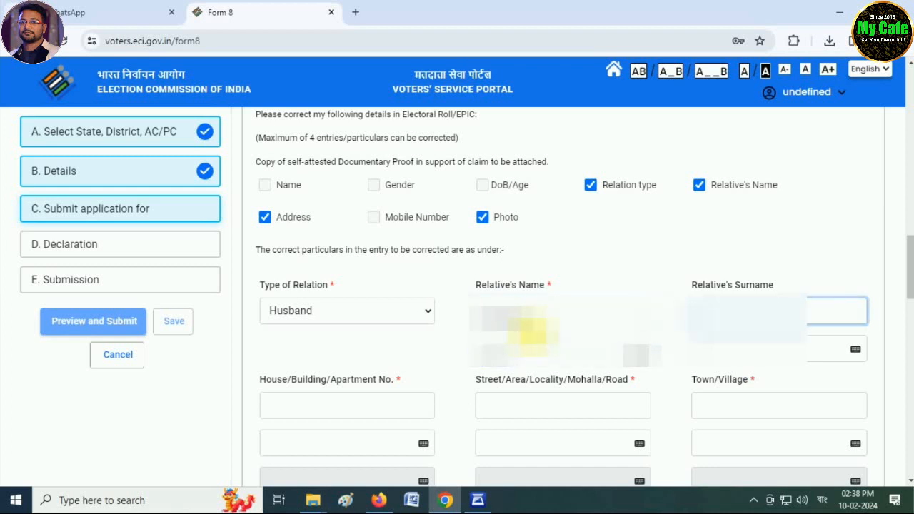
text(SARKAR)
key(Tab)
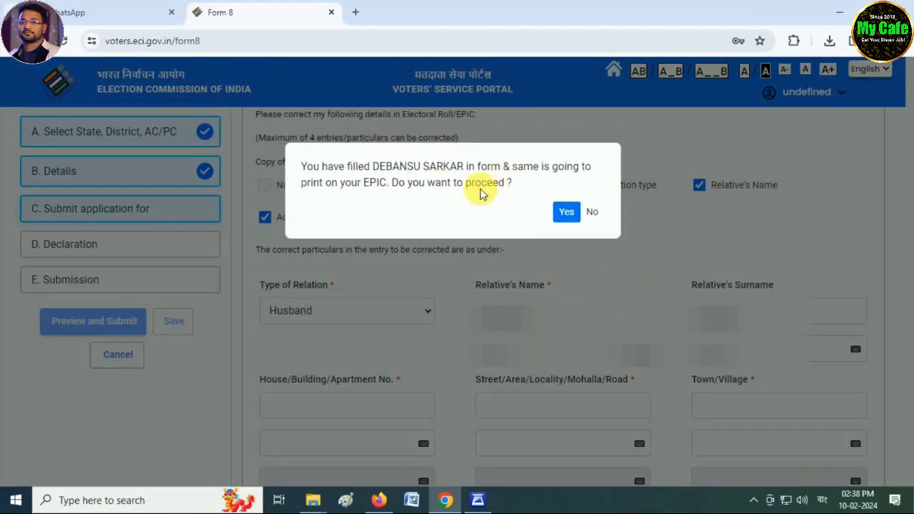
click(568, 212)
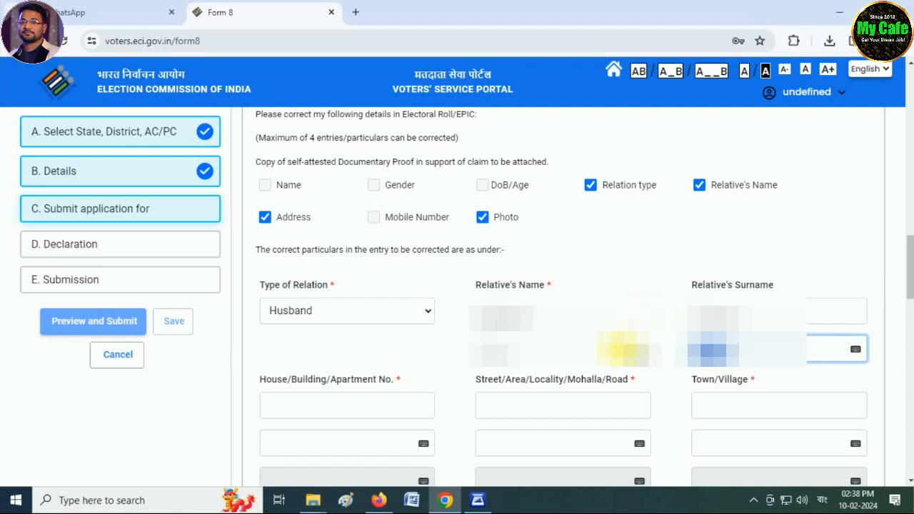
scroll(428, 360, down, 1)
scroll(477, 357, down, 1)
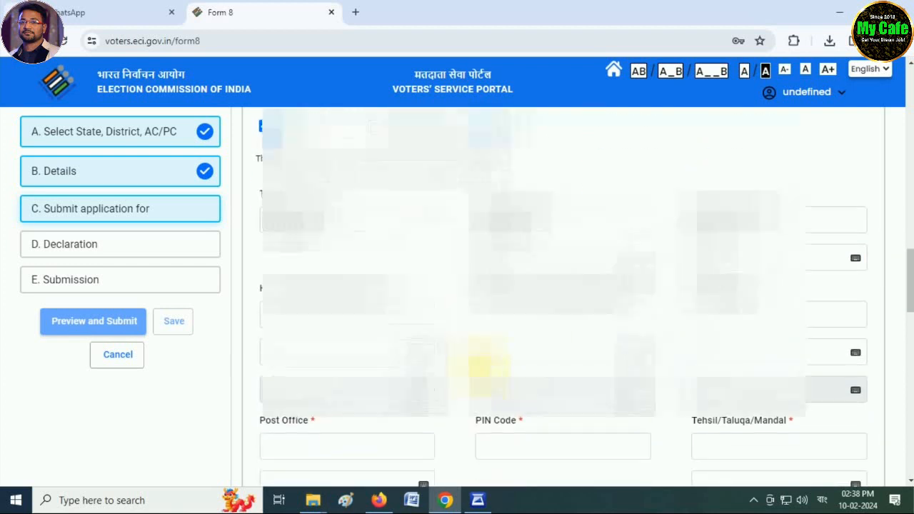
Fill in the corrected address's house, street, town, post office and PIN code
click(364, 278)
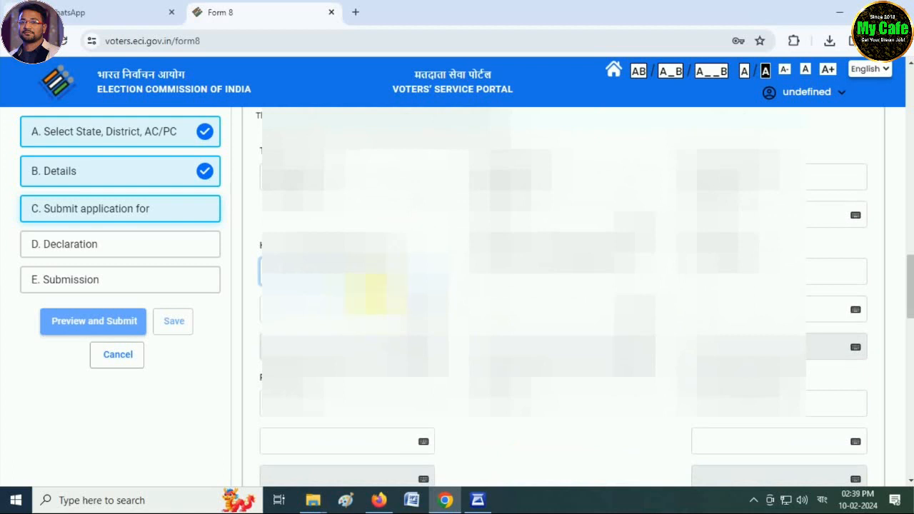
click(523, 281)
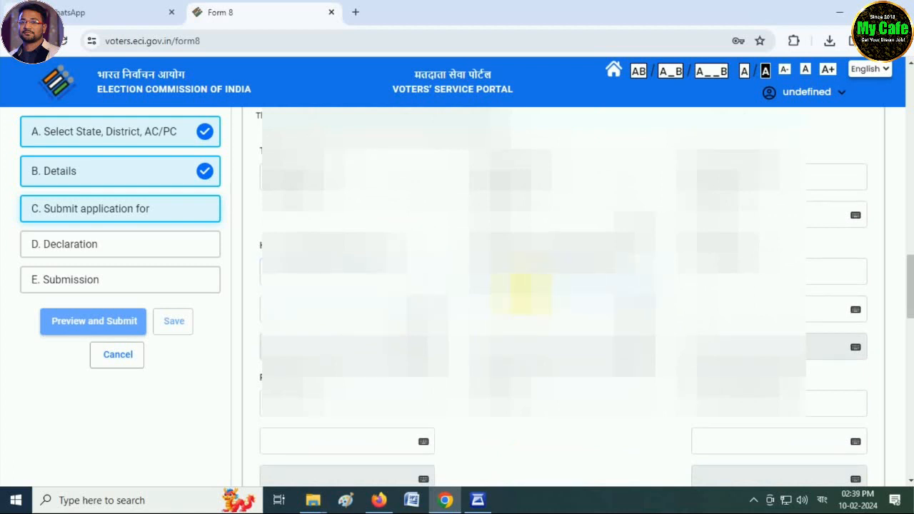
text(V)
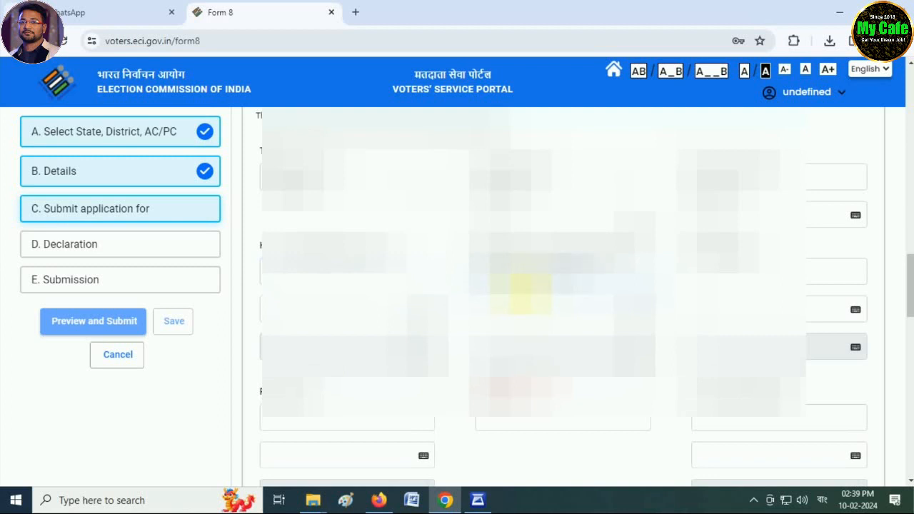
key(Tab)
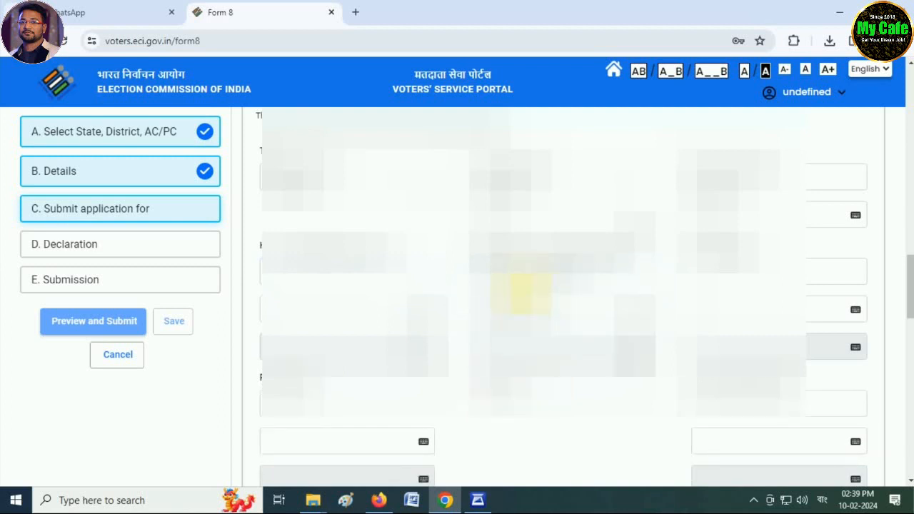
key(Tab)
text(B)
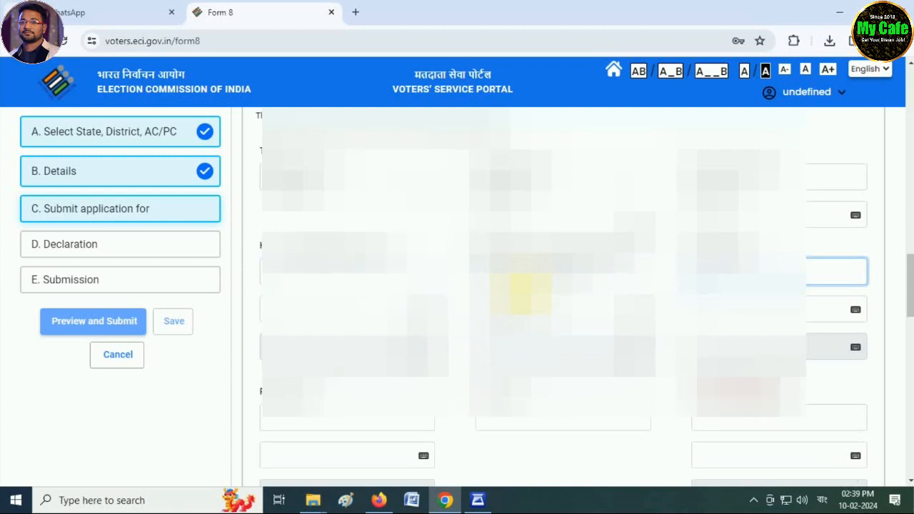
key(Tab)
key(Tab)
key(Tab)
key(Tab)
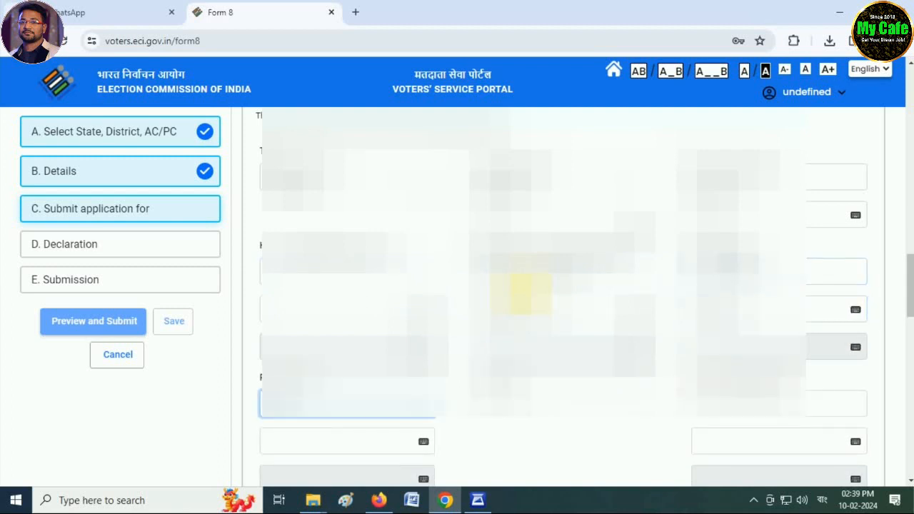
key(Tab)
key(Tab)
key(Tab)
key(Tab)
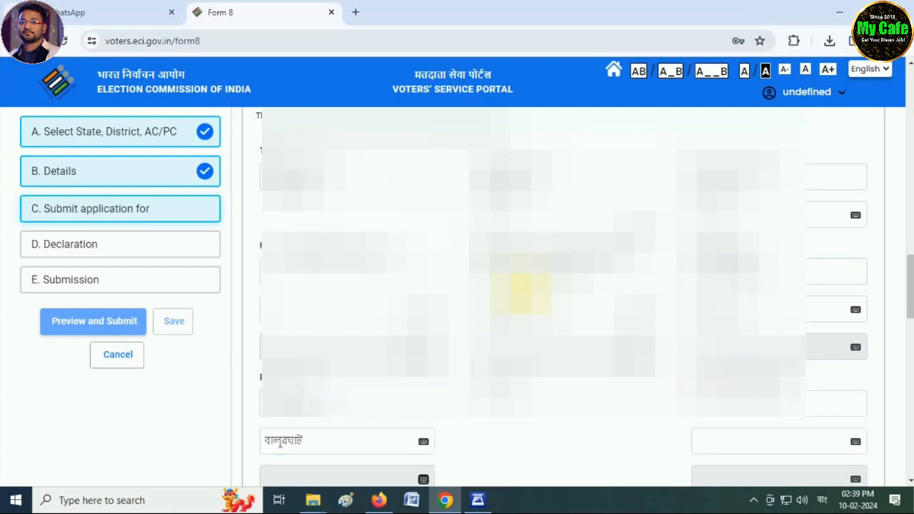
text(7)
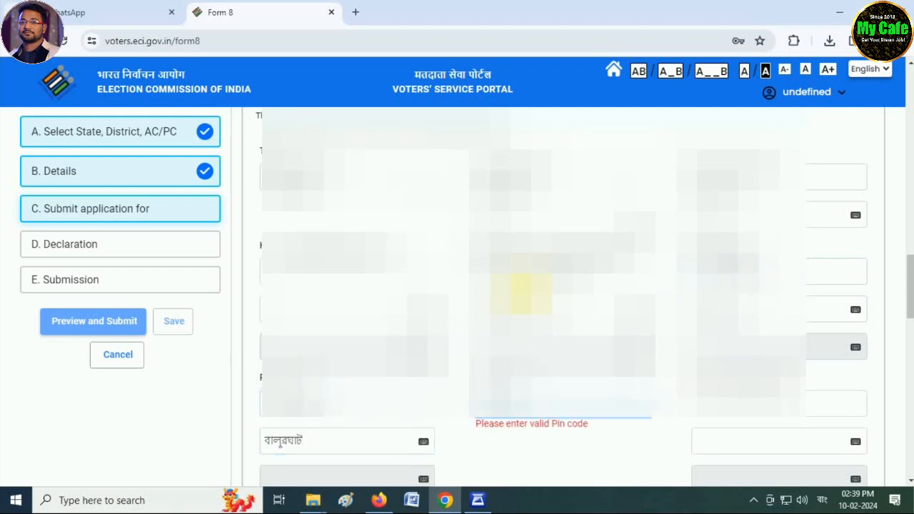
text(01)
key(Tab)
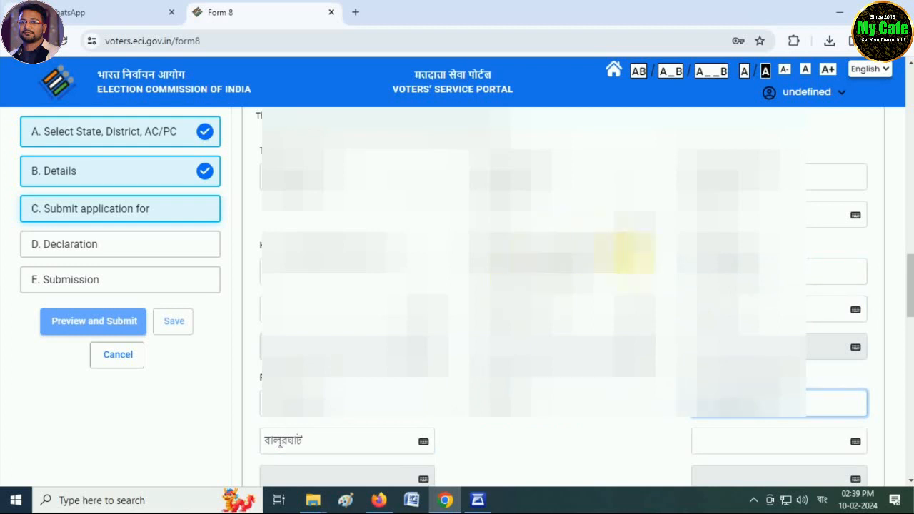
Complete the tehsil entry and clear the house number field's validation warning
click(647, 280)
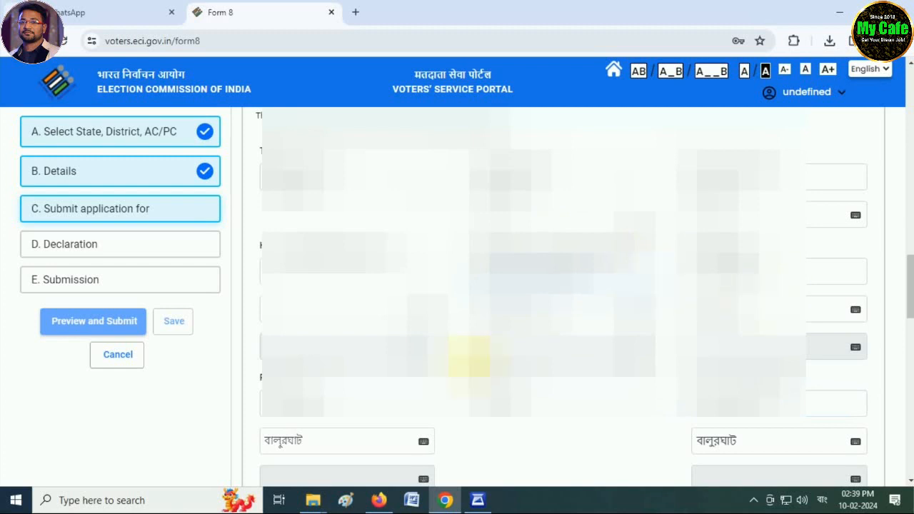
click(395, 286)
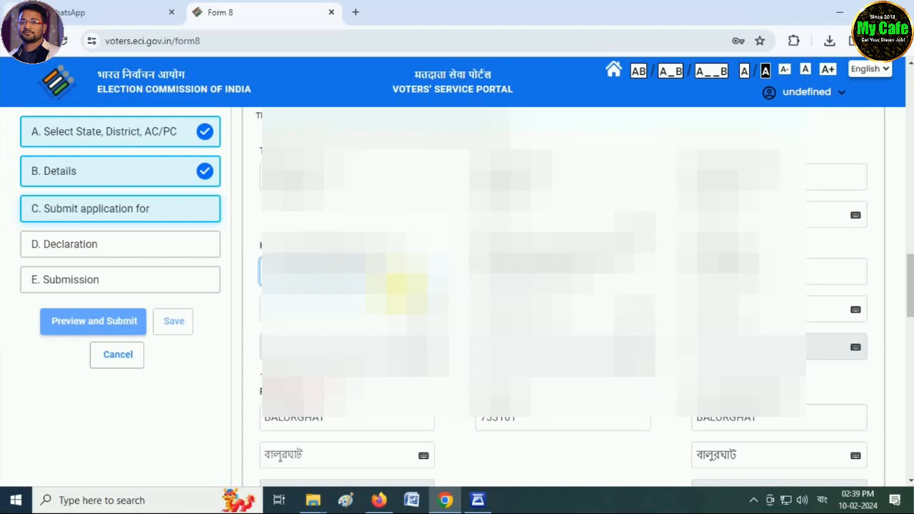
click(466, 277)
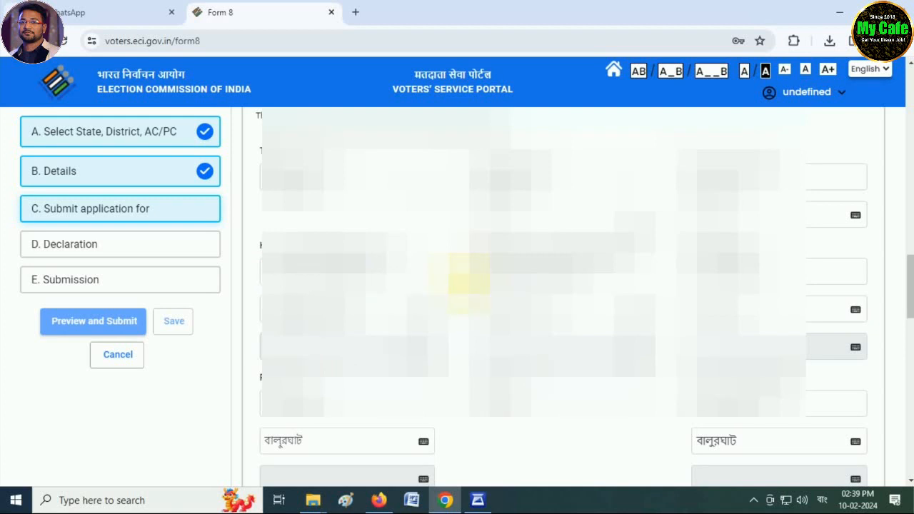
Upload img20240210_14353224.jpg from Desktop > Scan as the elector's photograph and save the crop
scroll(564, 296, down, 1)
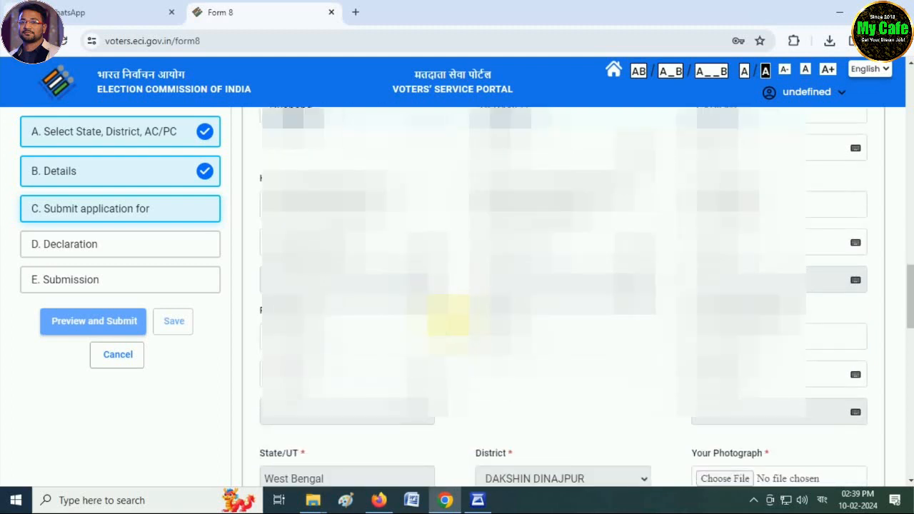
scroll(565, 296, down, 1)
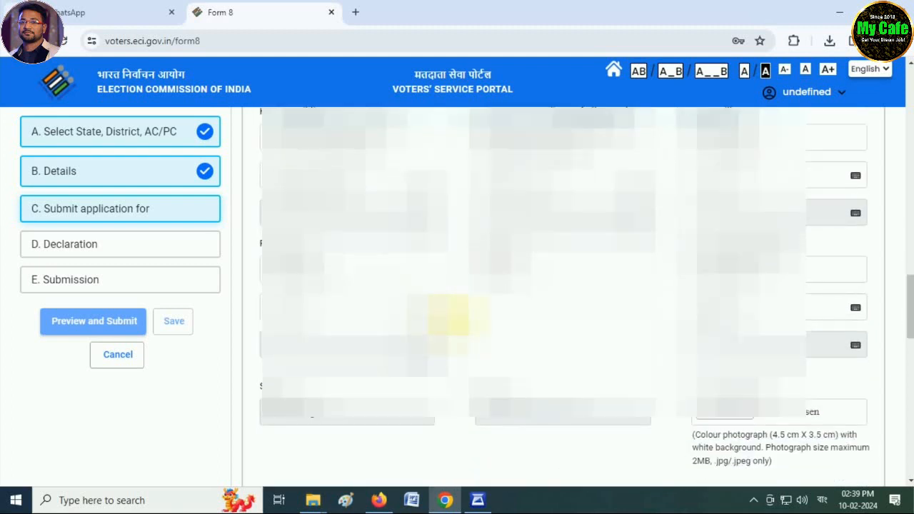
scroll(498, 316, down, 1)
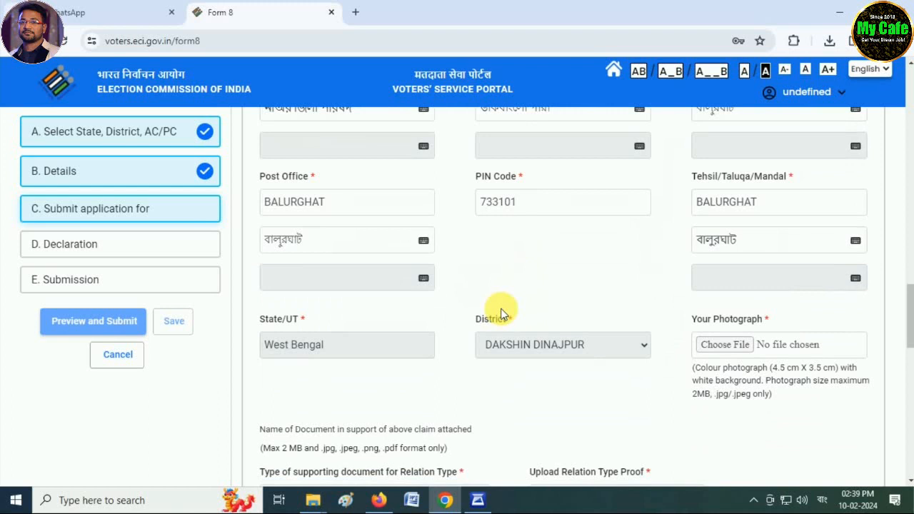
scroll(500, 313, down, 1)
scroll(593, 300, down, 1)
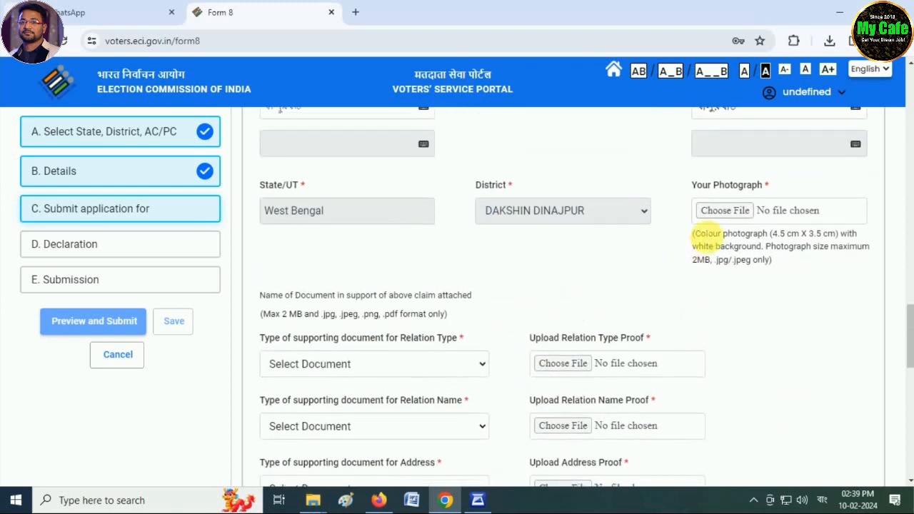
click(732, 214)
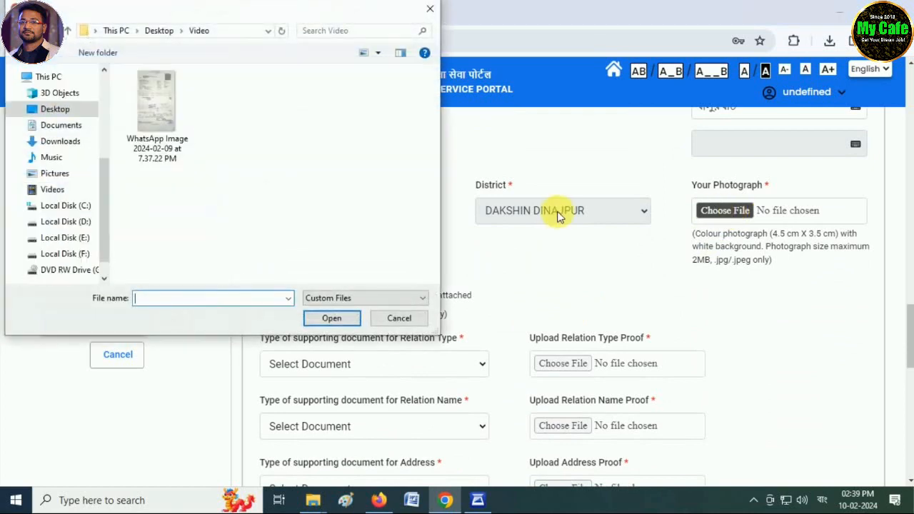
click(54, 109)
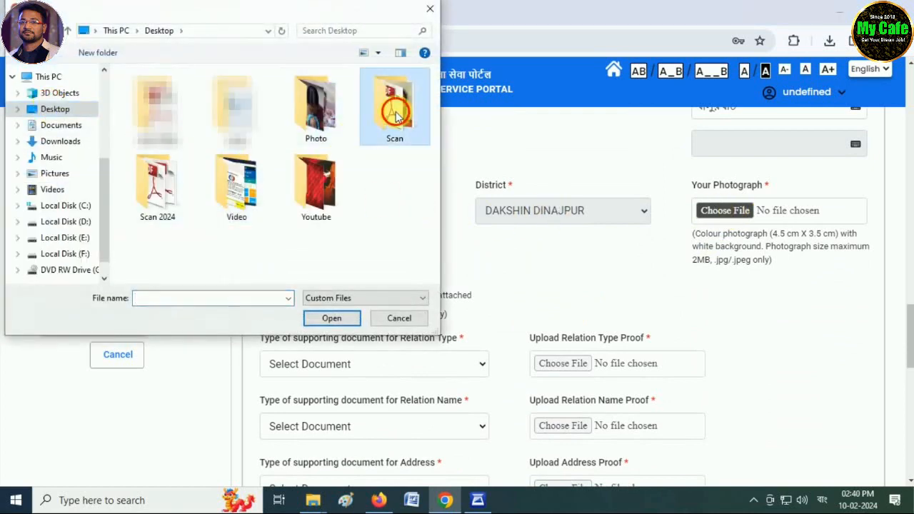
double_click(385, 108)
double_click(237, 112)
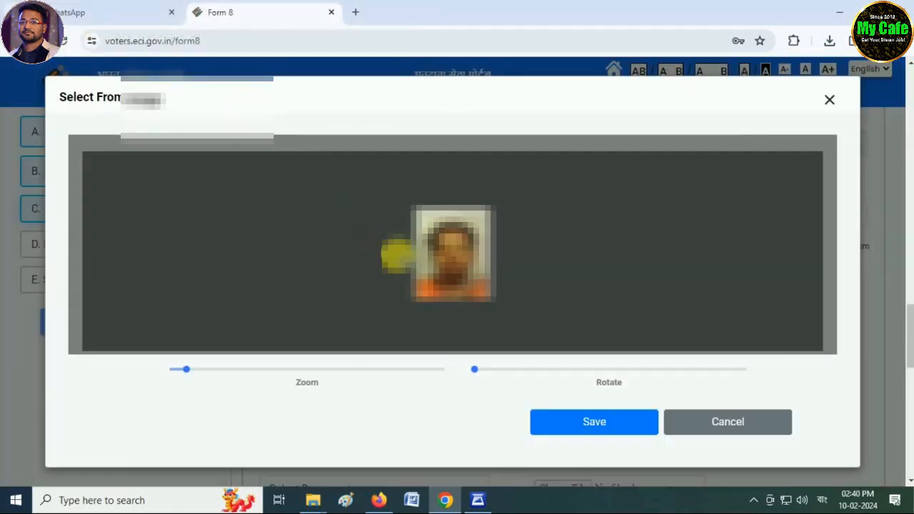
click(569, 411)
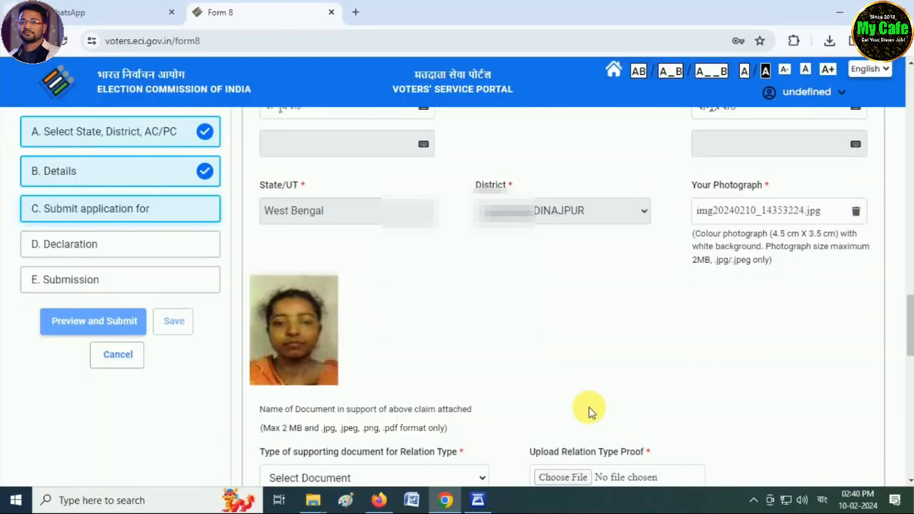
click(649, 297)
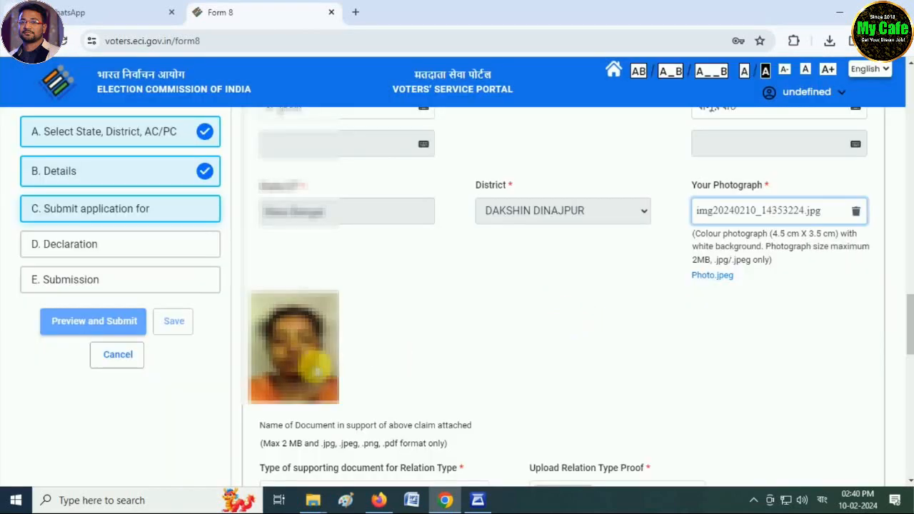
scroll(438, 364, down, 4)
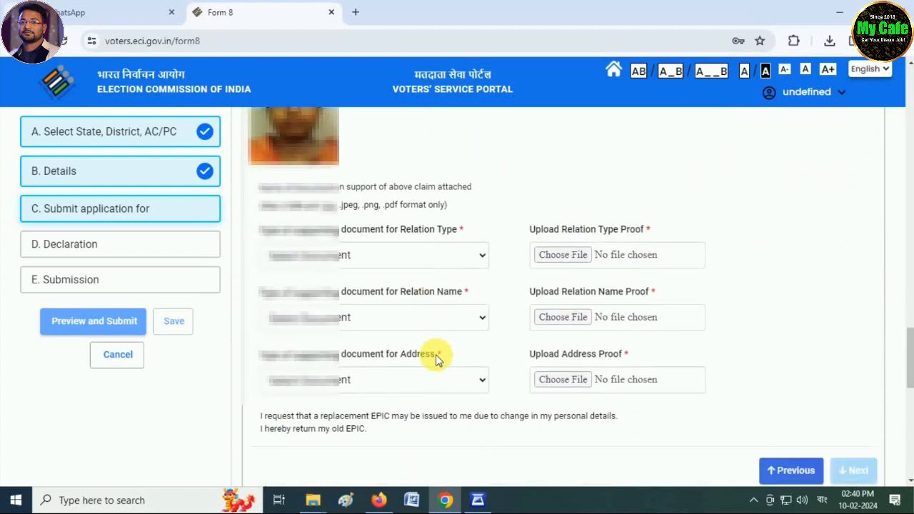
Set the relation type proof to Any Other Document, named MARRIAGE CERTIFICATE
click(327, 225)
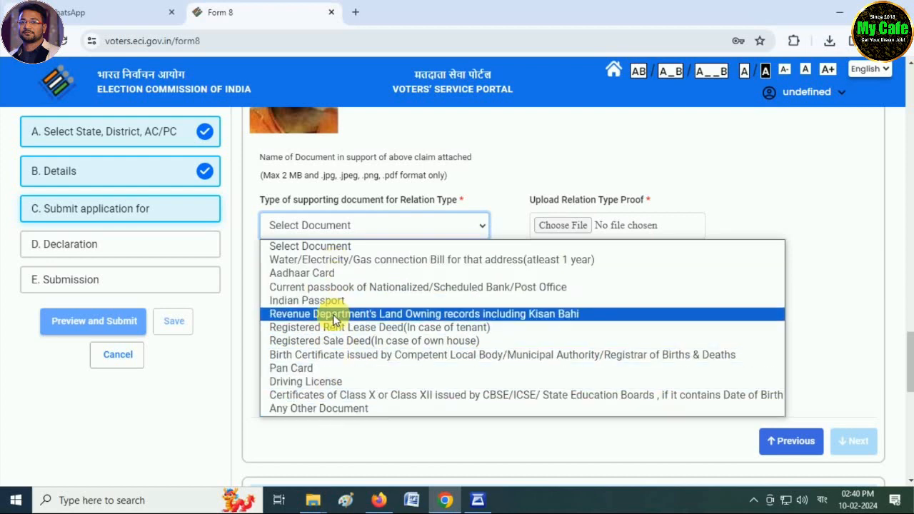
click(327, 408)
click(577, 244)
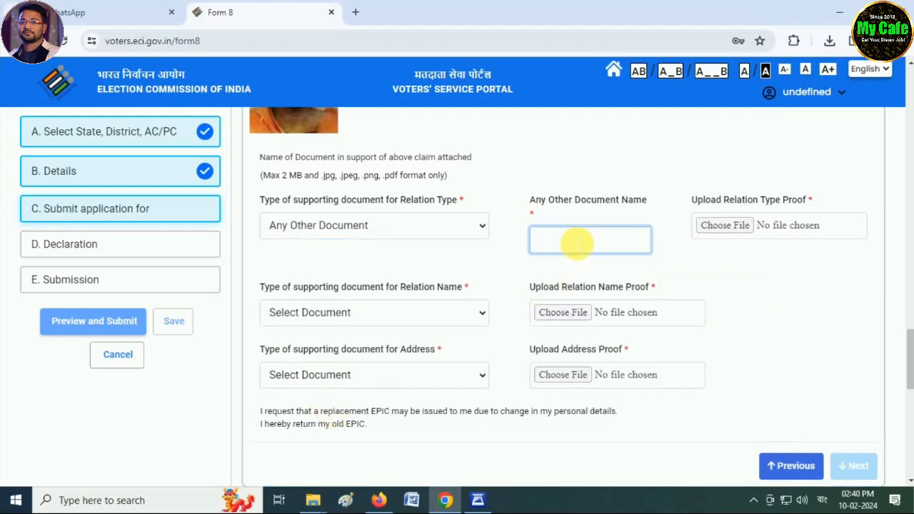
text(MARRIAGE C)
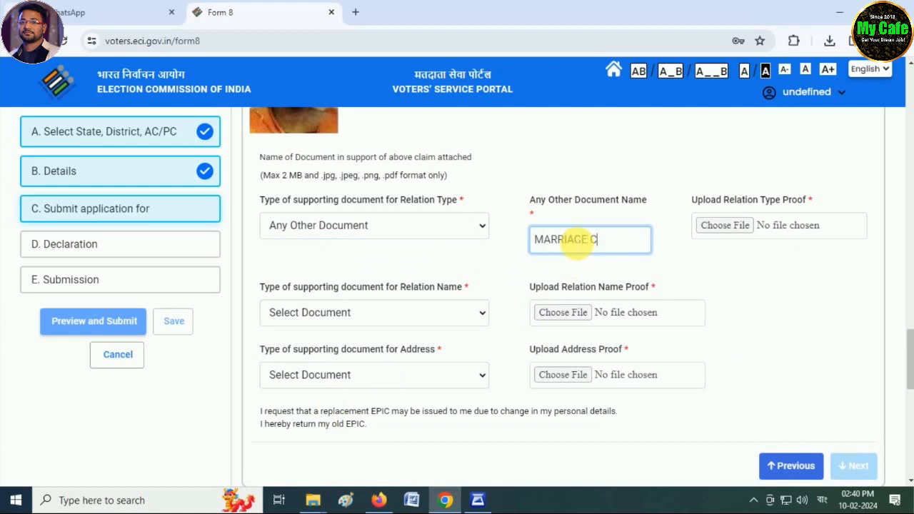
text(ERTIFICATE)
click(560, 272)
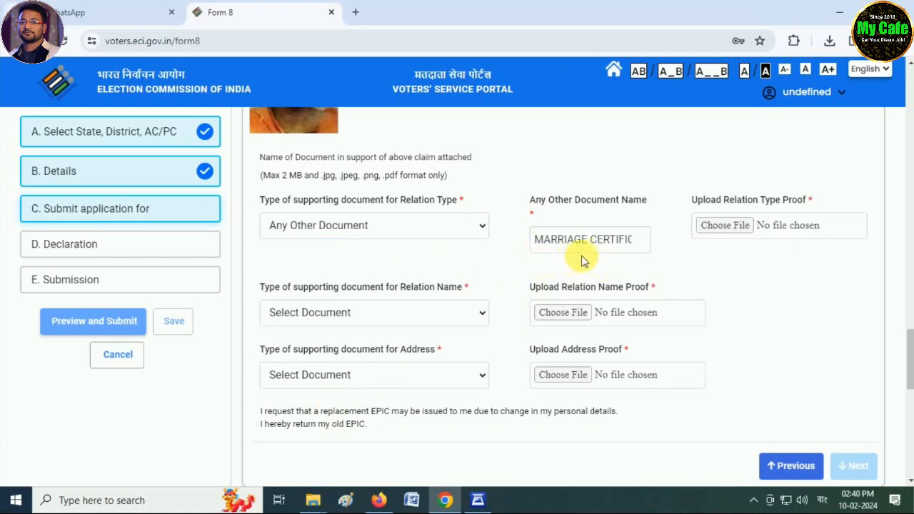
Attach m.pdf as the relation type proof file
click(729, 227)
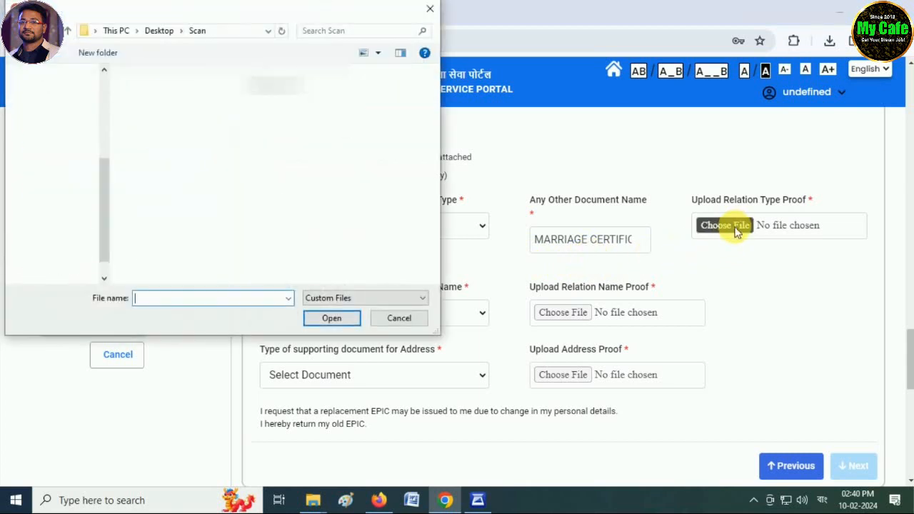
text(m)
key(Return)
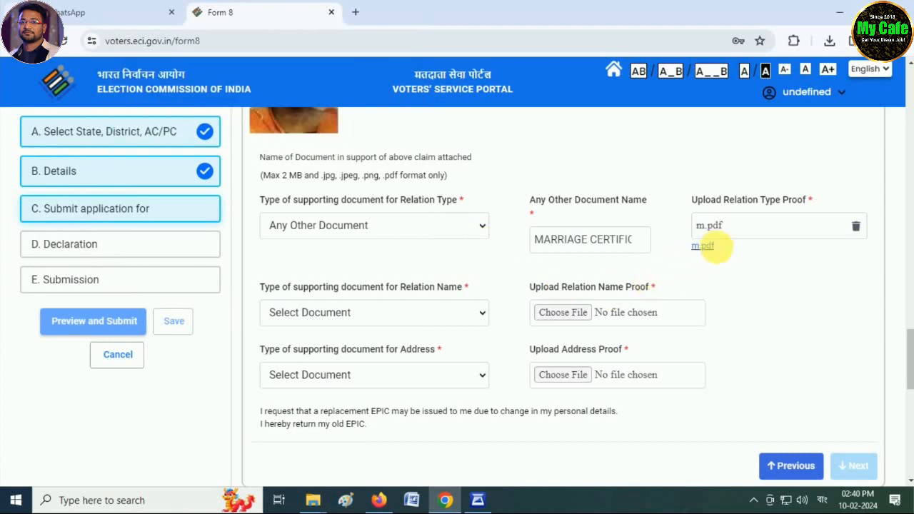
click(334, 313)
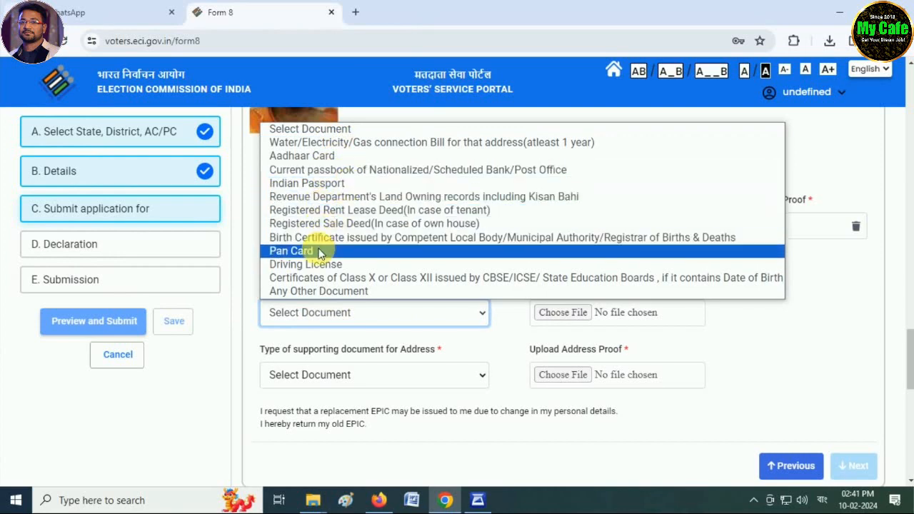
Give the relation name proof as Any Other Document, MARRIAGE CERTIFICATE, with m.pdf attached
click(322, 292)
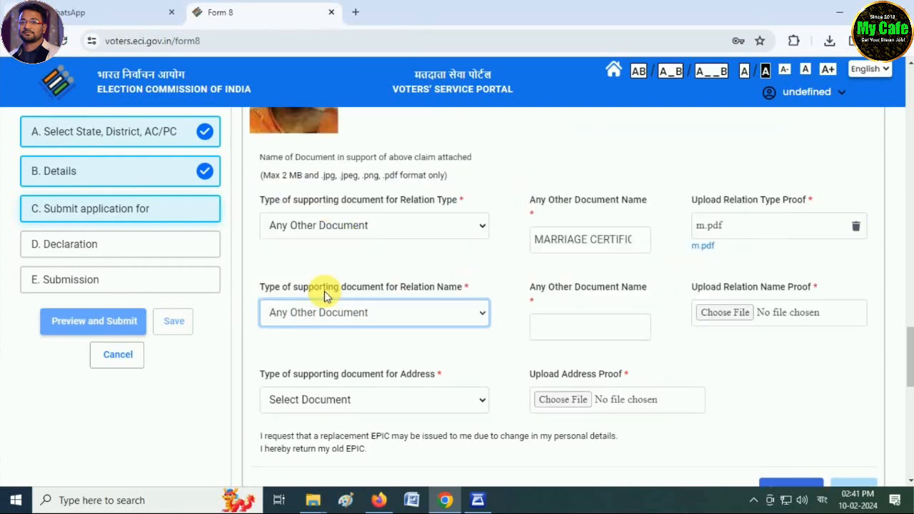
click(571, 334)
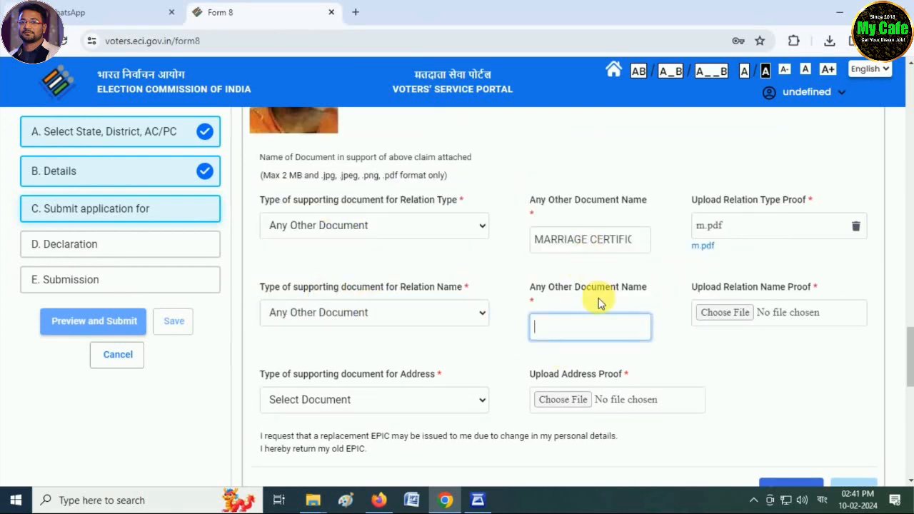
text(MA)
text(RRI)
key(BackSpace)
text(RIAGE CERTIFICATE)
click(694, 341)
click(723, 314)
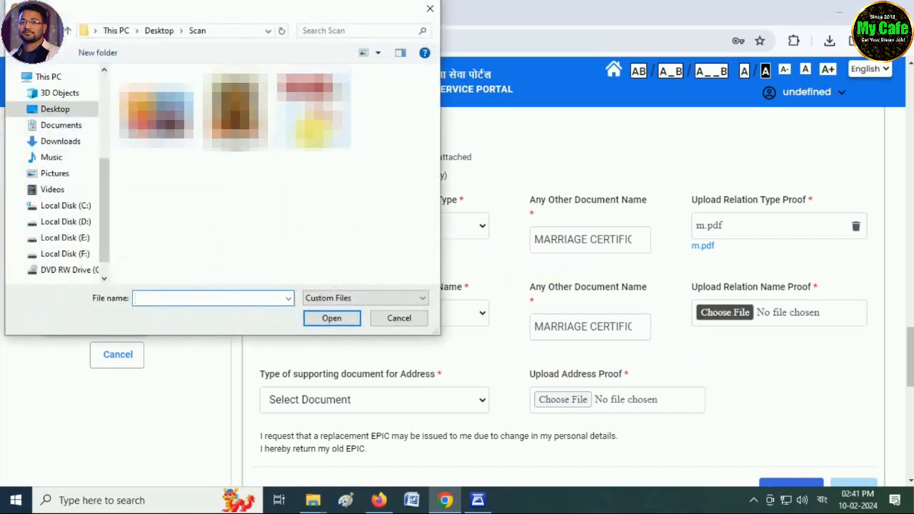
double_click(314, 114)
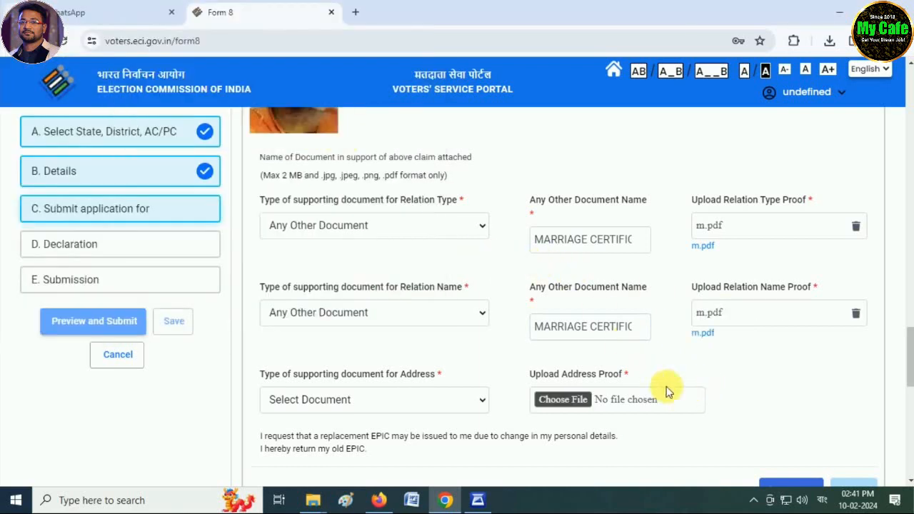
Choose Any Other Document as the address proof type
scroll(553, 362, down, 2)
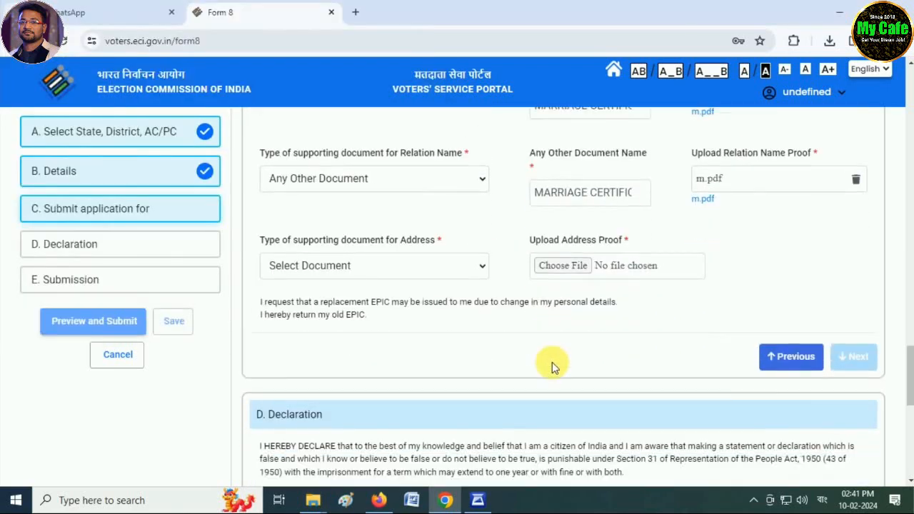
click(345, 269)
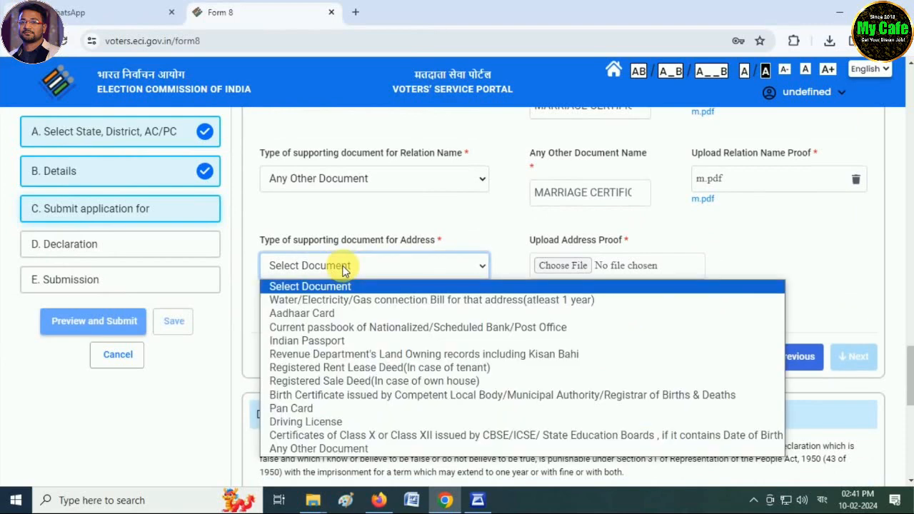
click(318, 449)
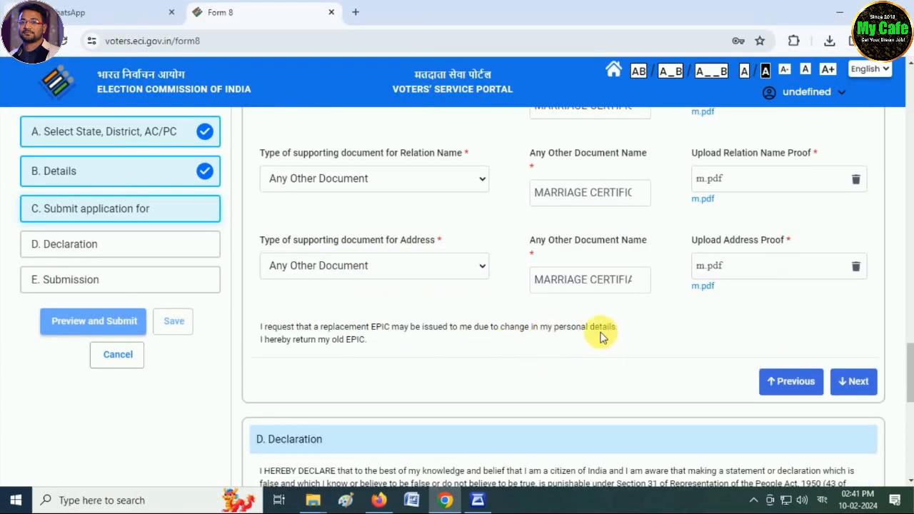
Enter BALURGHAT as the place in the declaration section
click(848, 388)
click(546, 253)
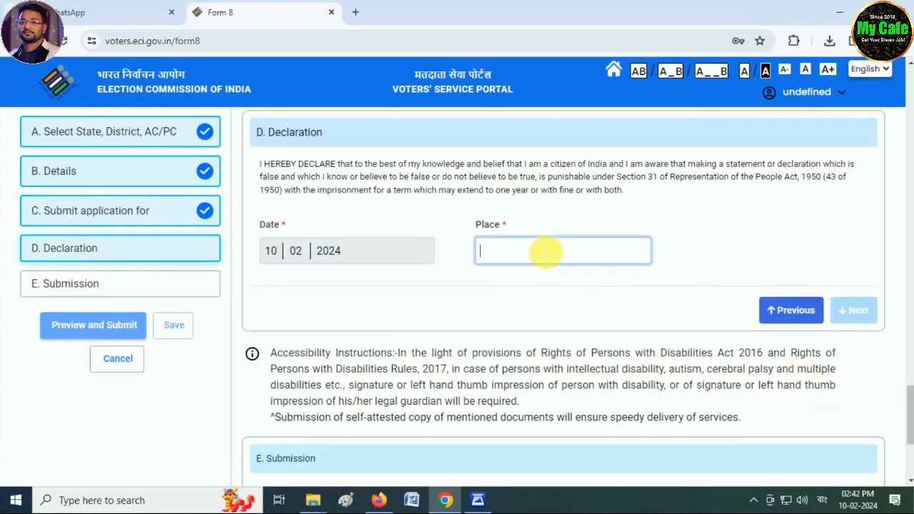
text(BALURGHAT)
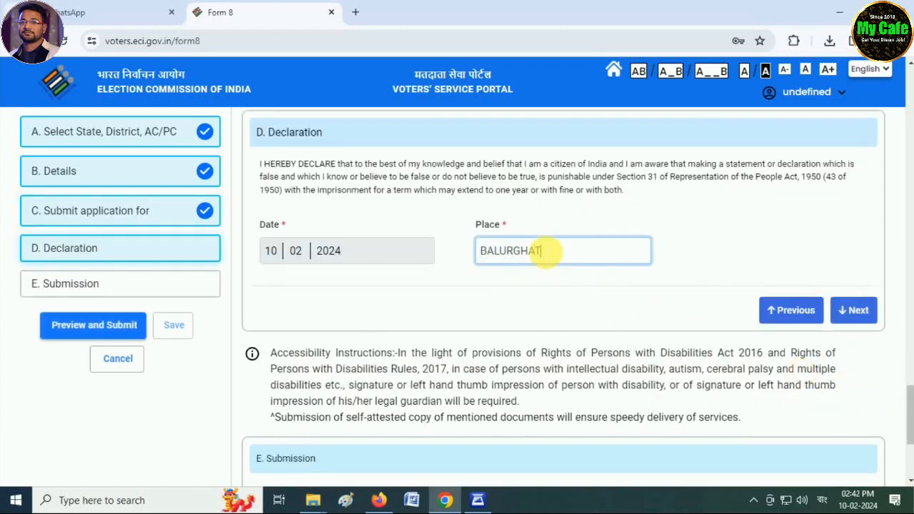
Enter the captcha, retrying with a new code after an error, and open the application preview
click(857, 311)
click(355, 375)
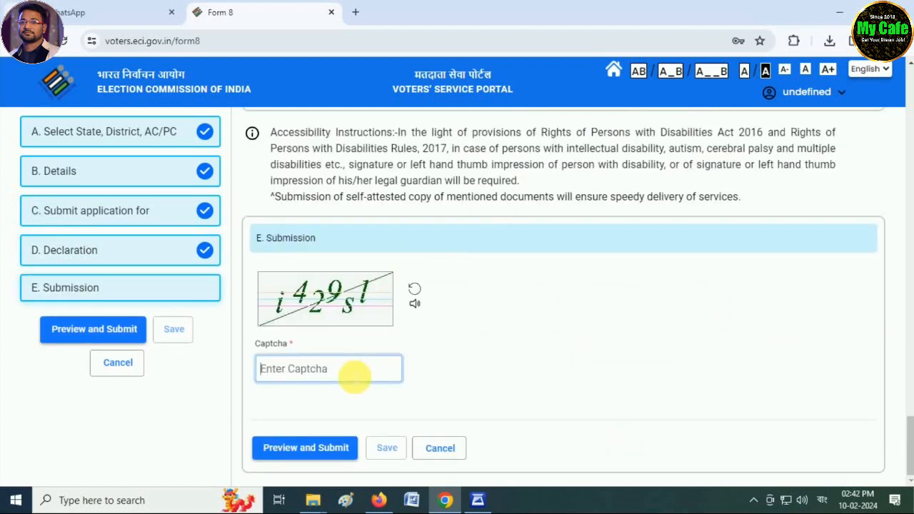
text(i429sl)
click(303, 450)
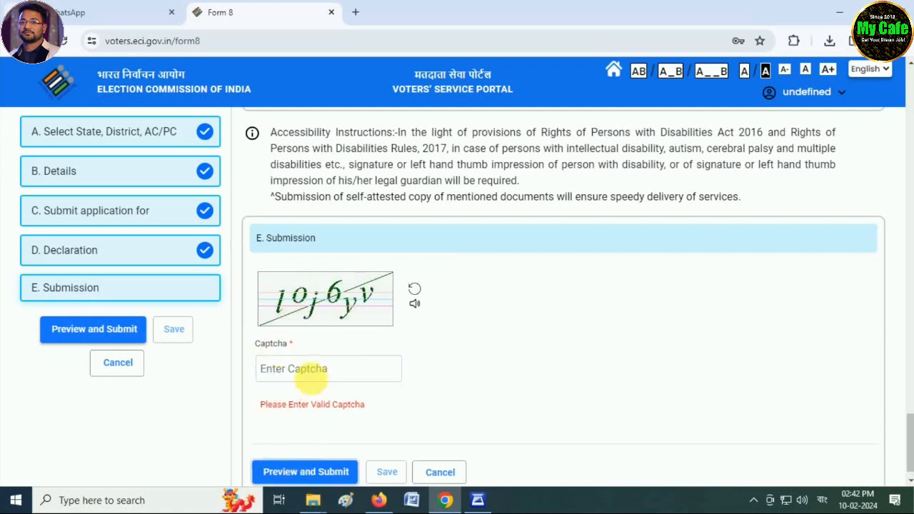
click(316, 373)
text(l)
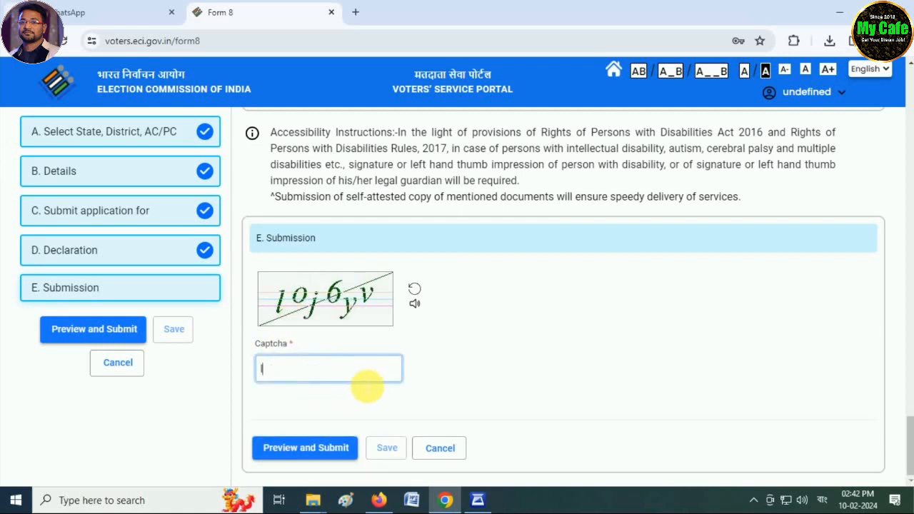
text(oj6yv)
click(321, 458)
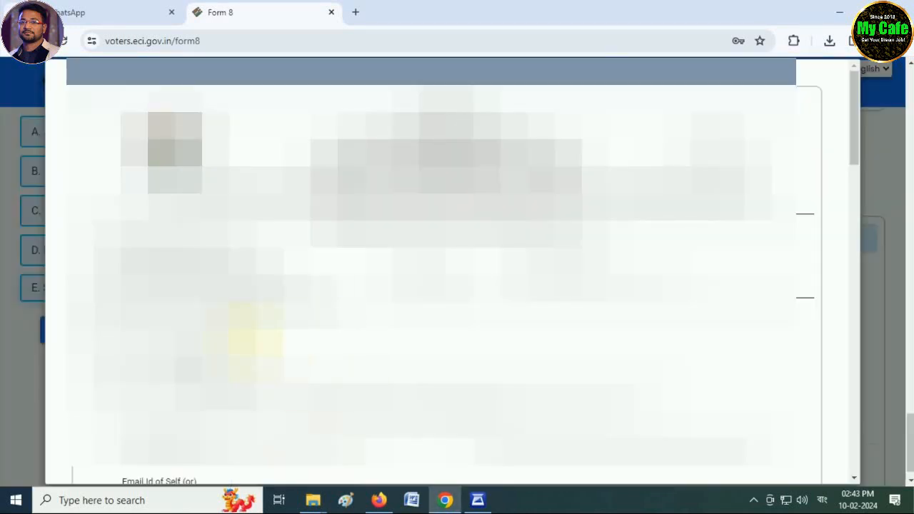
scroll(428, 272, down, 2)
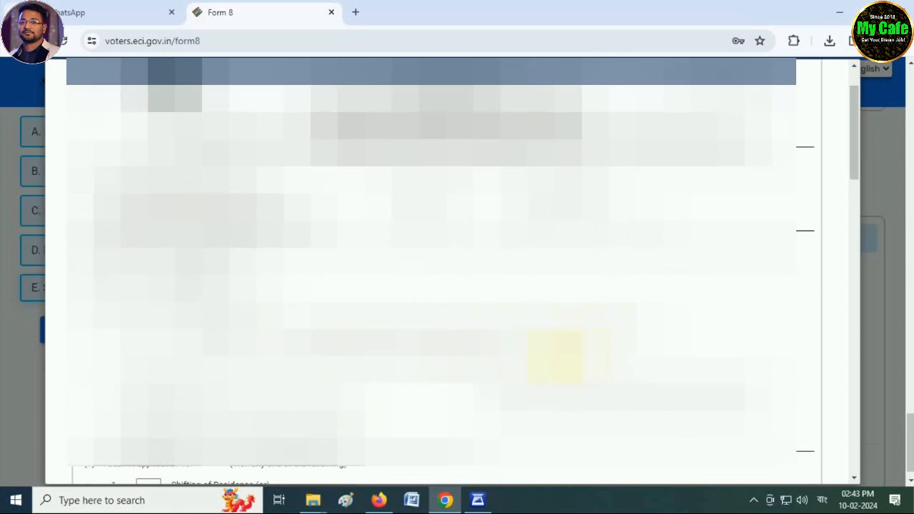
scroll(428, 271, down, 10)
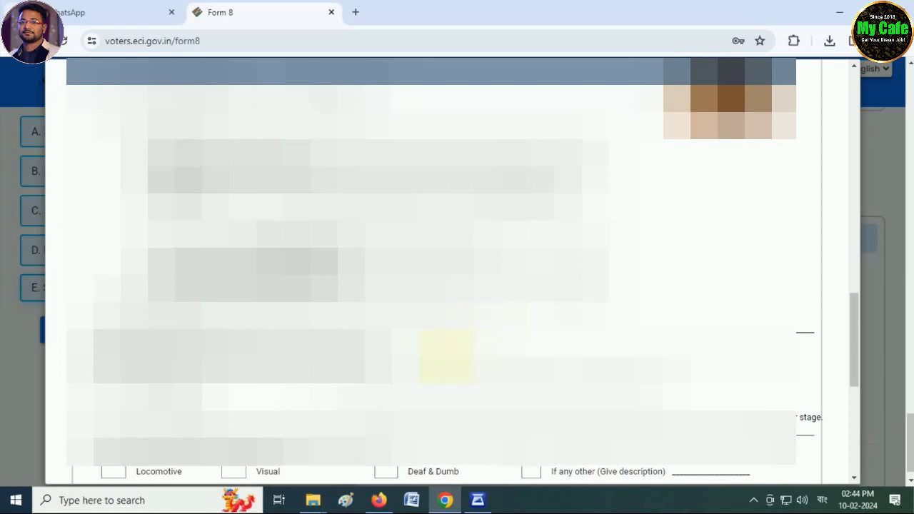
scroll(429, 272, down, 5)
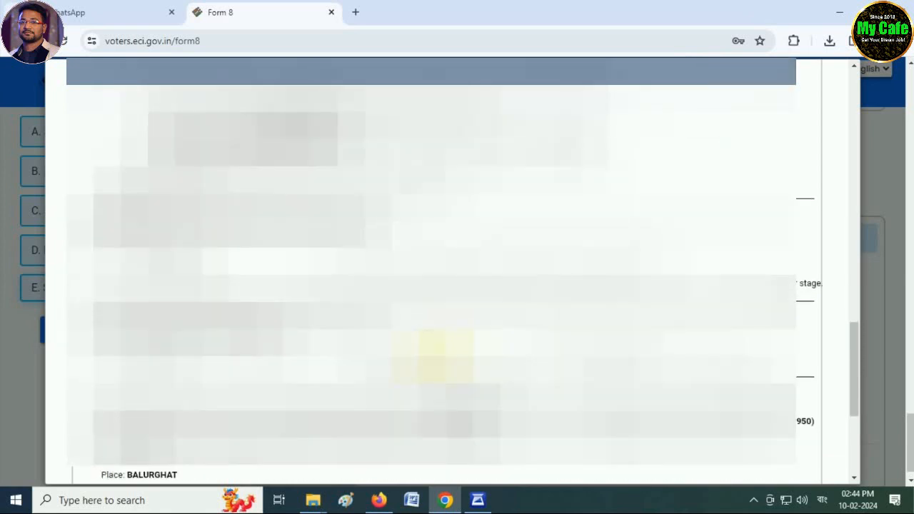
scroll(271, 379, down, 1)
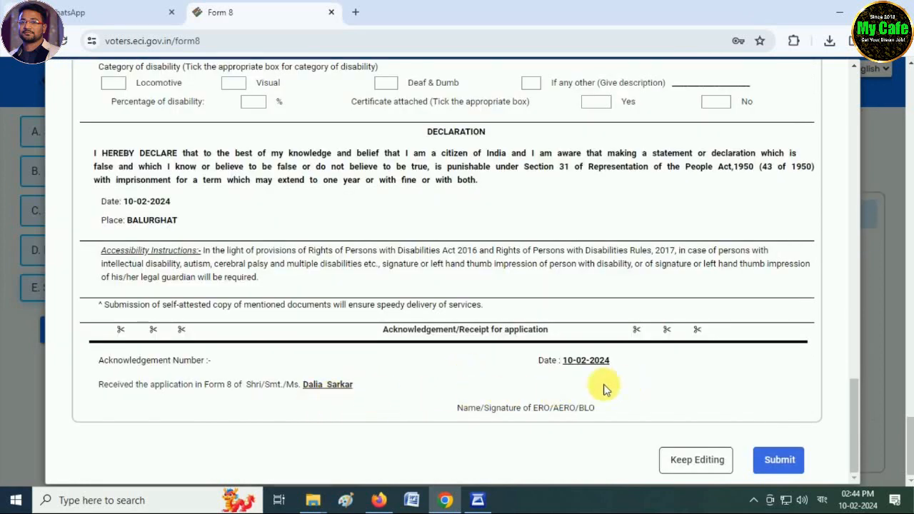
Submit the previewed Form 8, confirm with Yes, and download the acknowledgement with its reference number
click(782, 464)
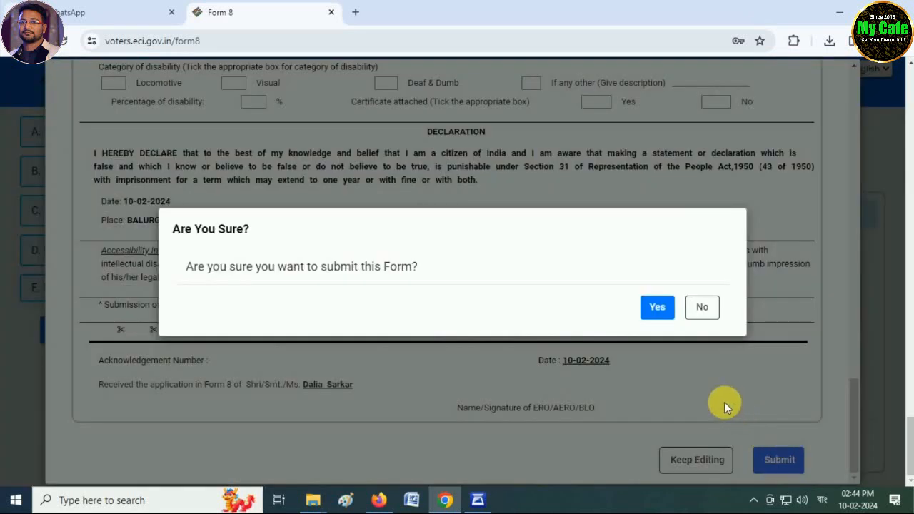
click(658, 311)
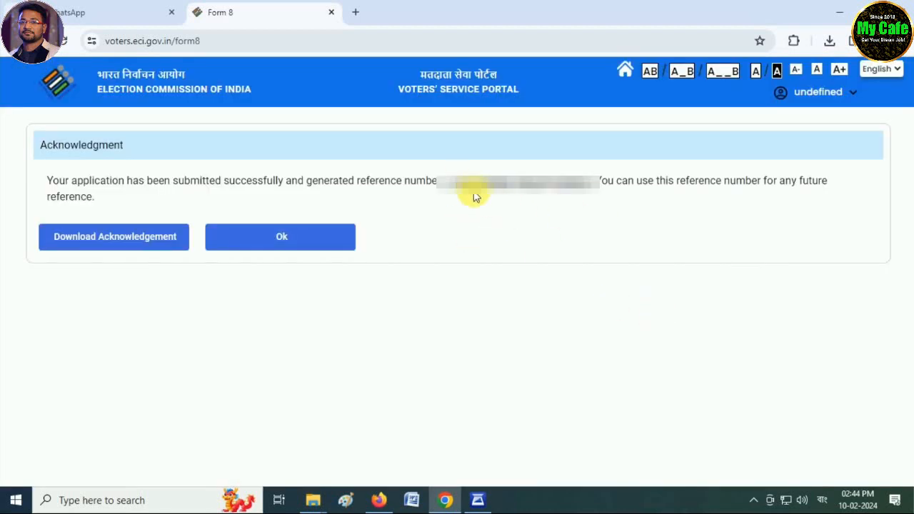
drag(450, 184, 572, 187)
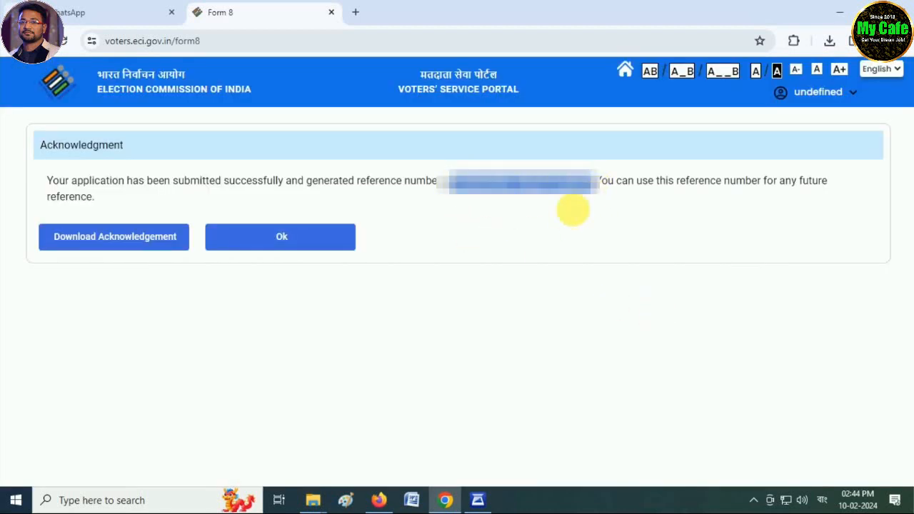
click(571, 211)
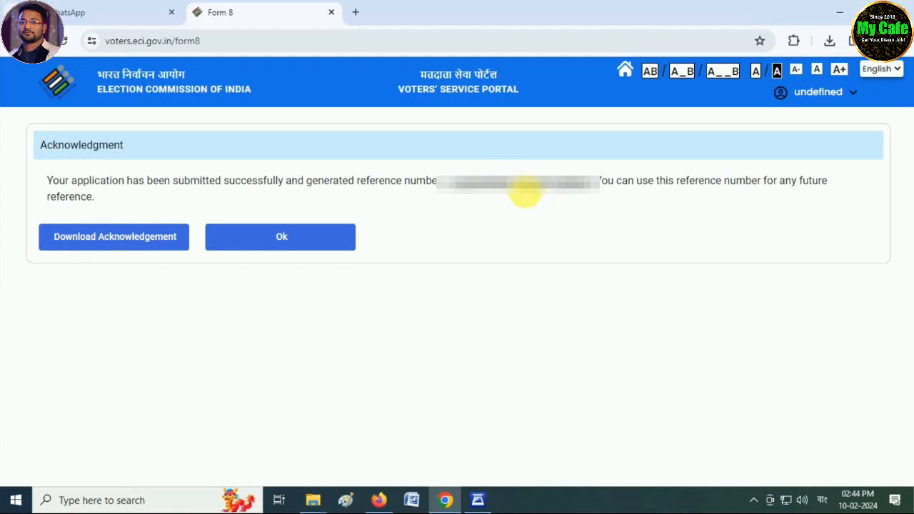
click(119, 248)
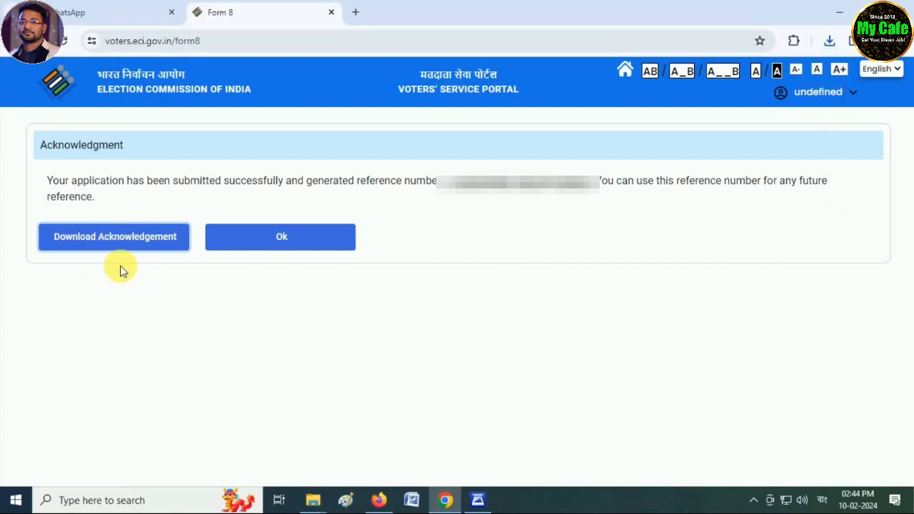
Dismiss the acknowledgment page with Ok to return to the portal homepage
click(300, 238)
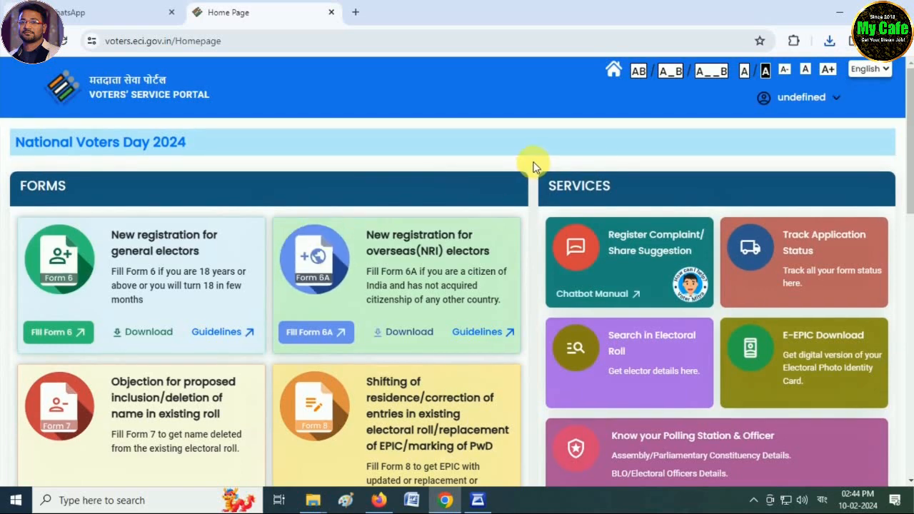